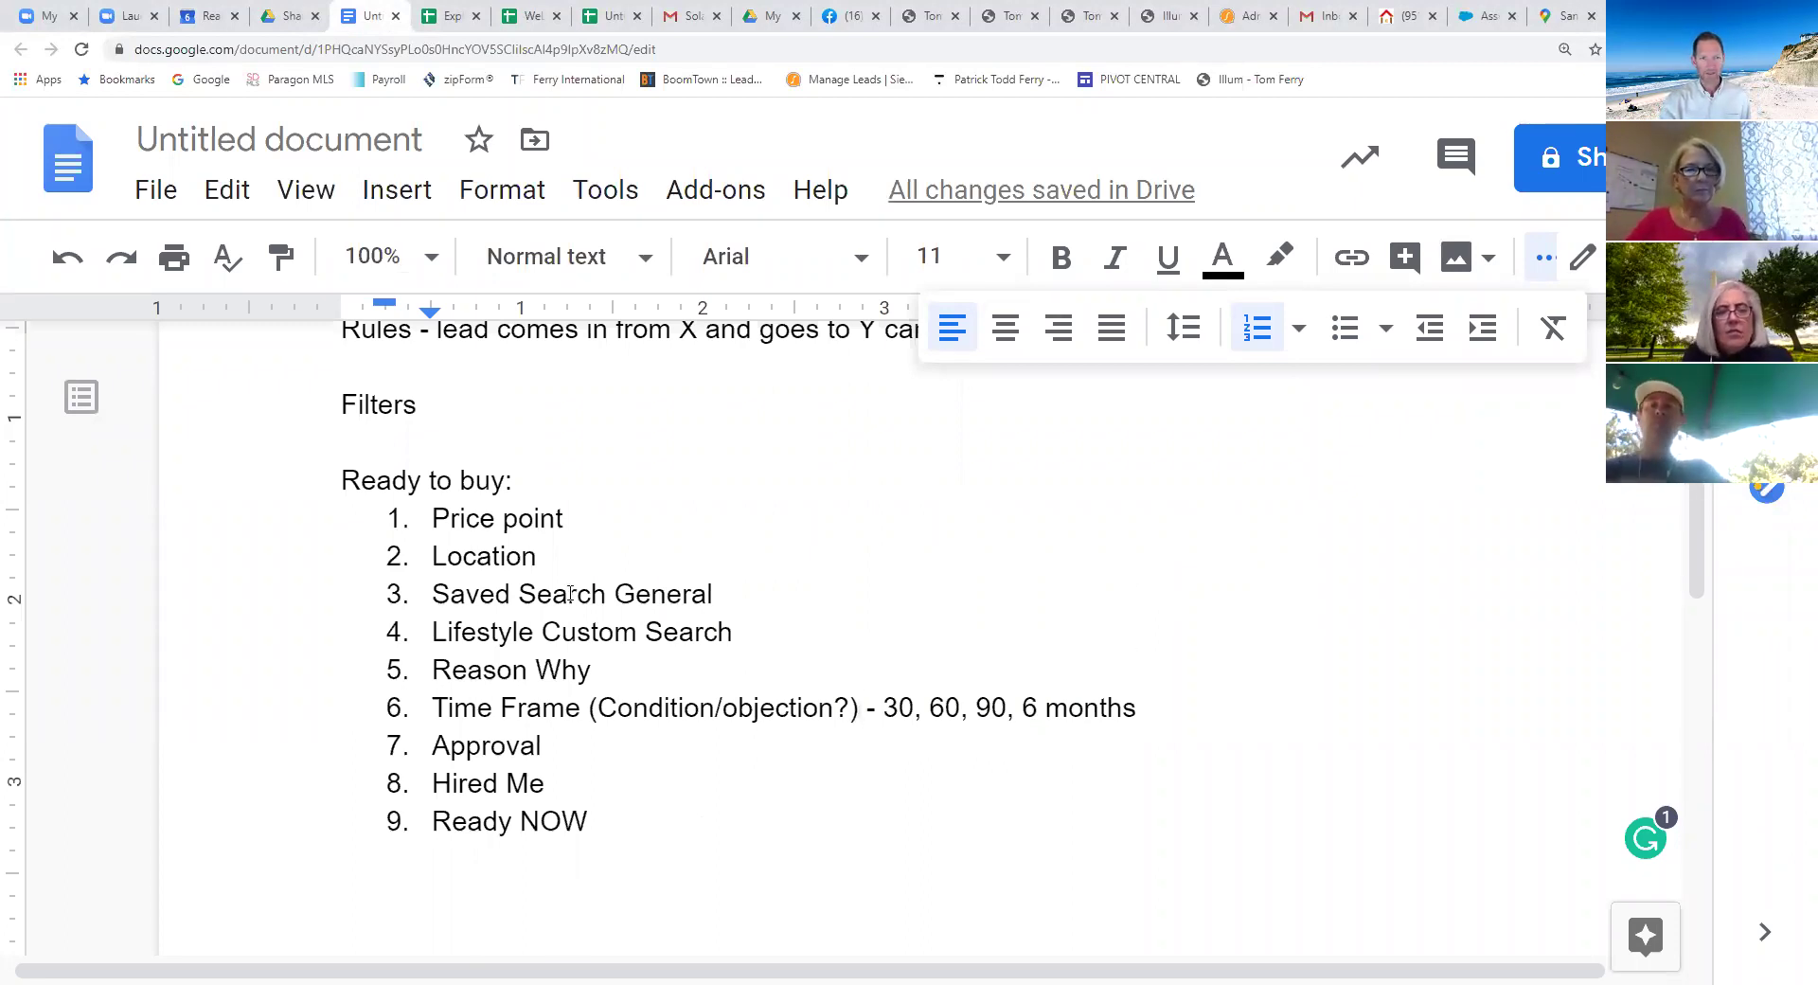
Step: Set the 'Ready to buy:' heading line to 14 pt font size
left_click_drag(520, 482, 314, 483)
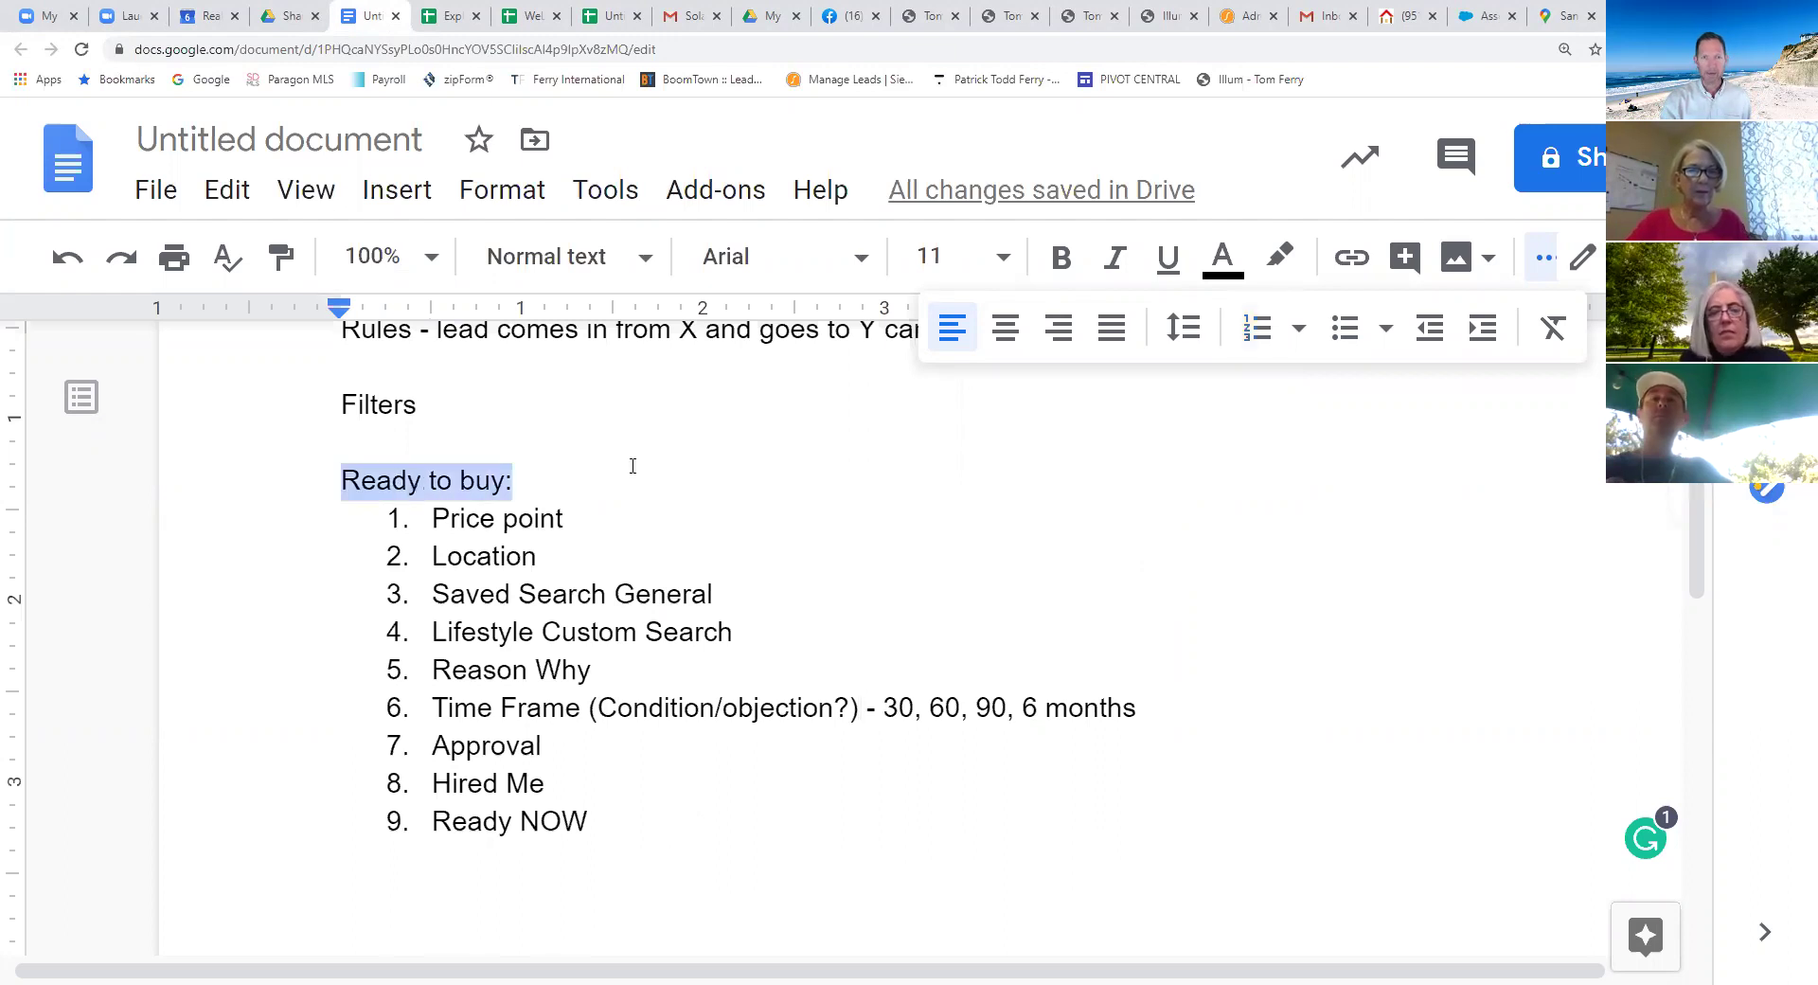
left_click(1007, 263)
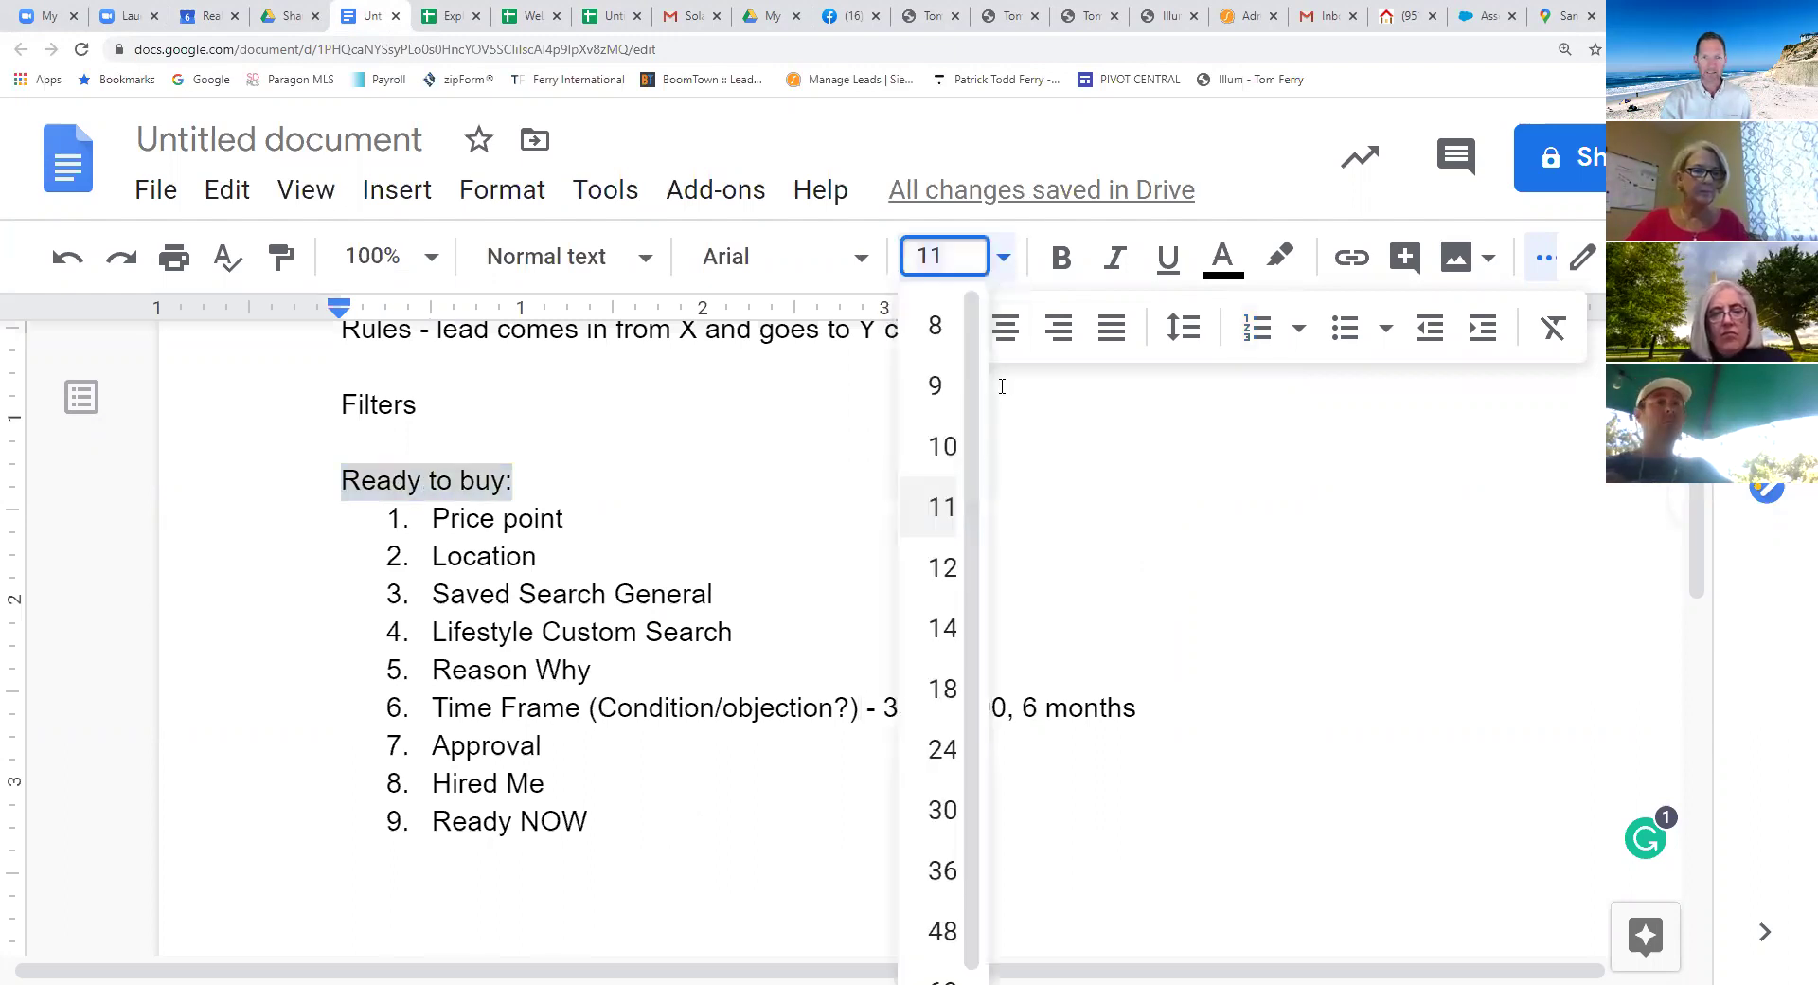
left_click(934, 625)
Step: Move through the Price point, Location and Saved Search General items to the end of item 4
scroll(844, 629, "down", 1)
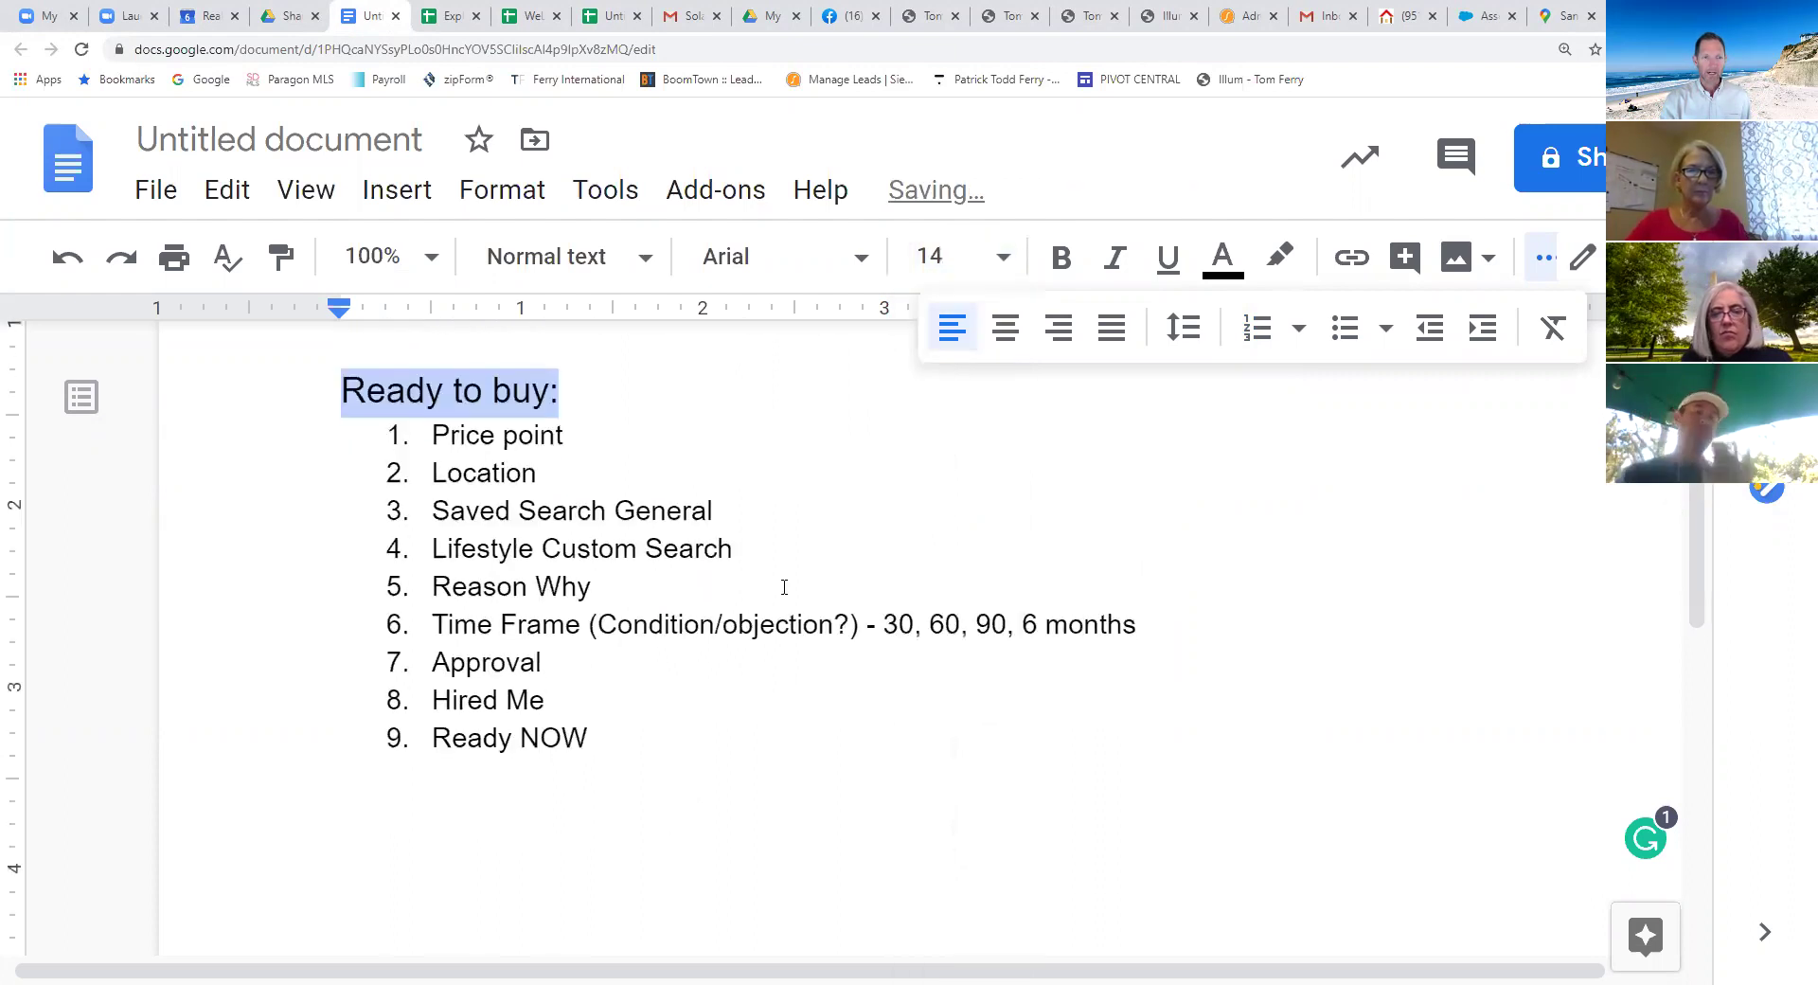
left_click(620, 434)
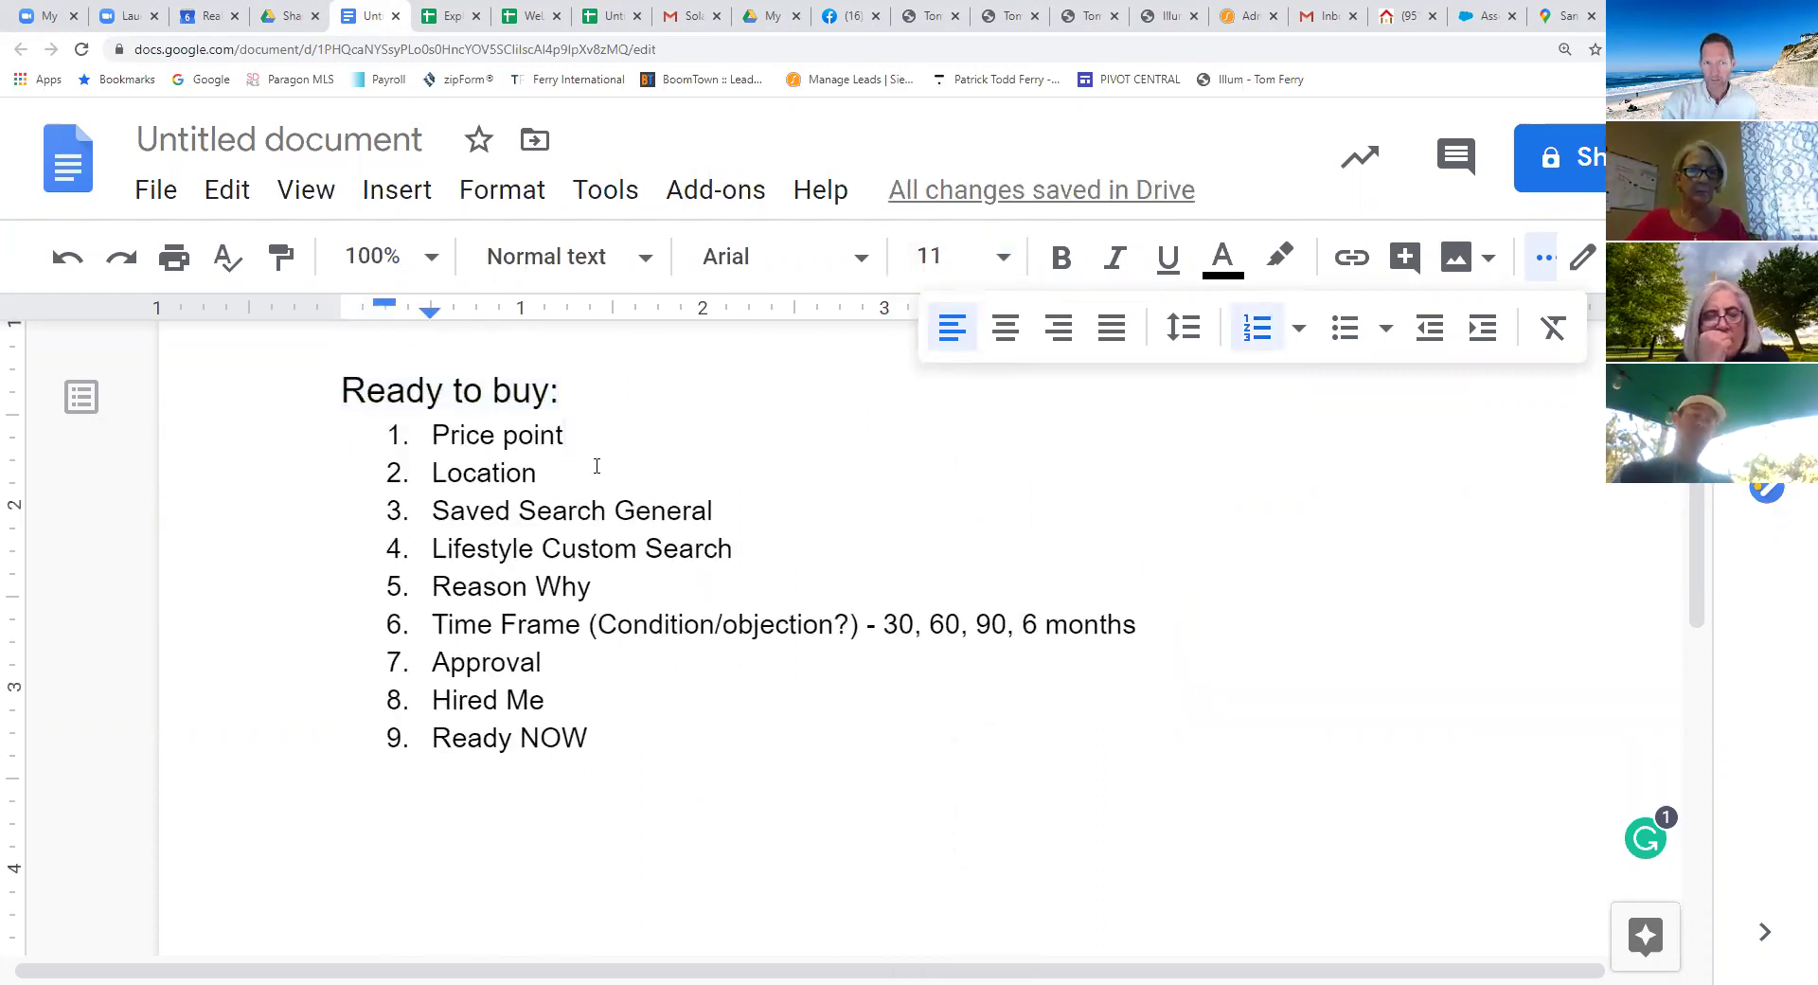
left_click(596, 464)
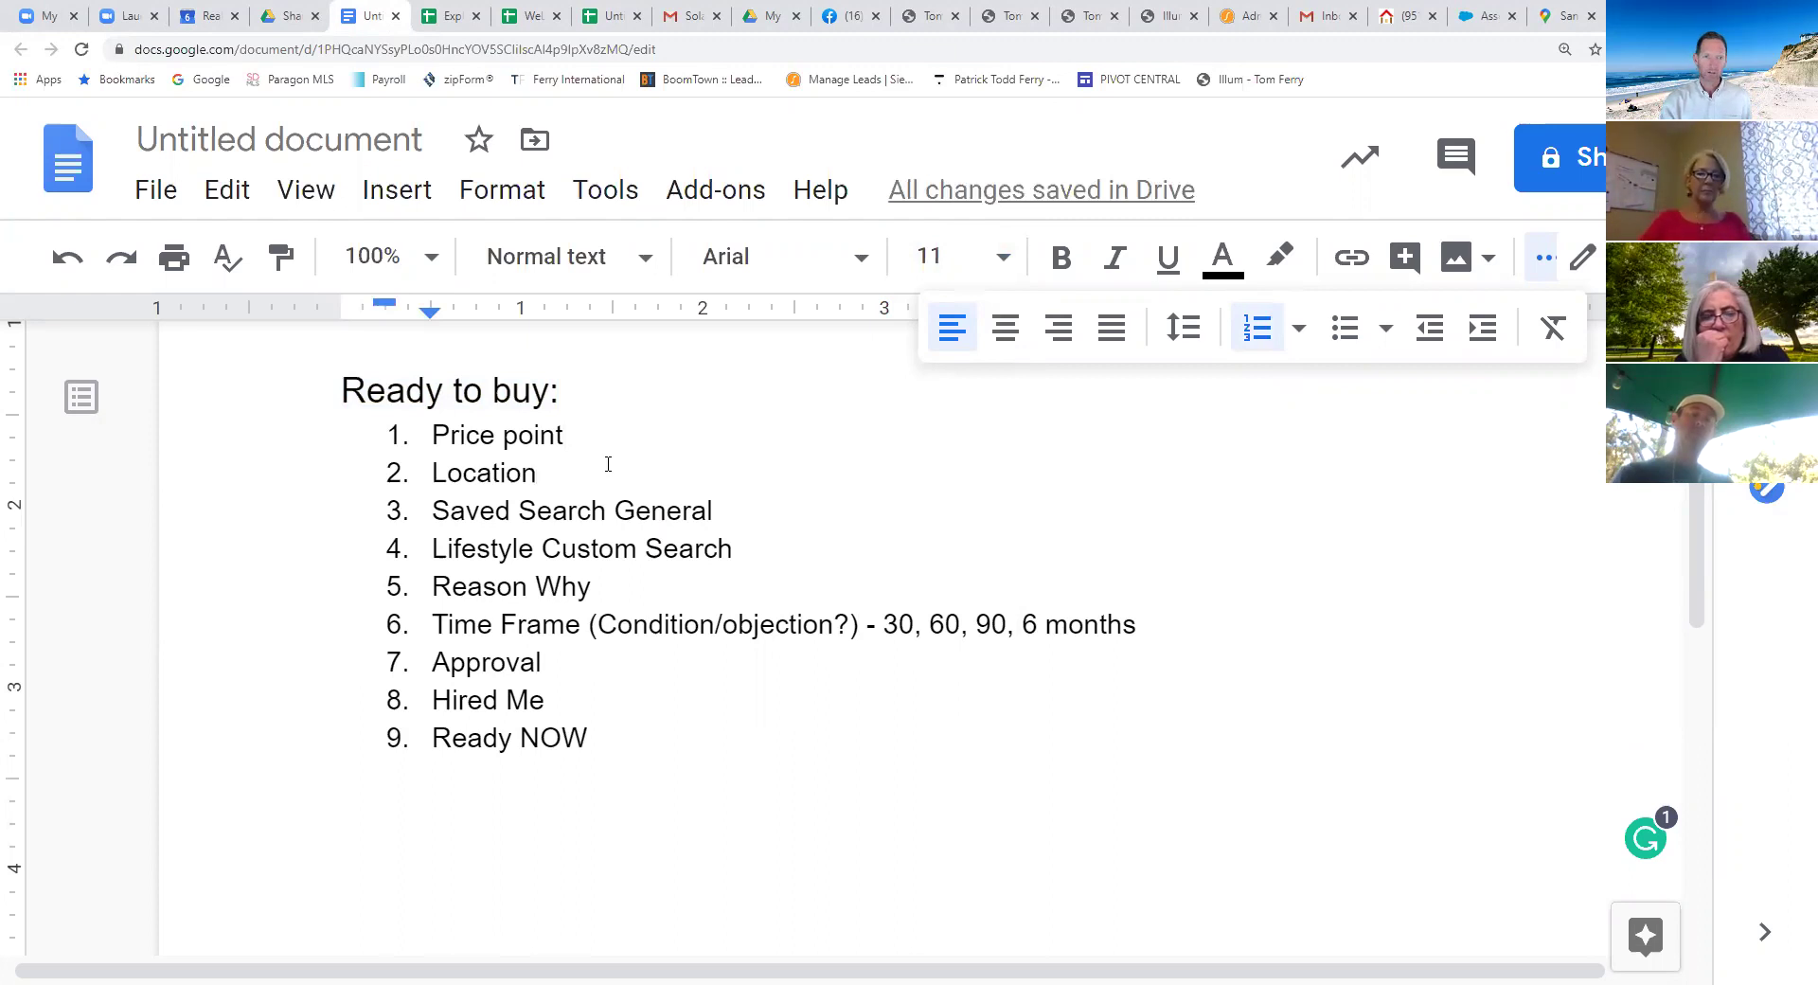
left_click_drag(744, 511, 445, 496)
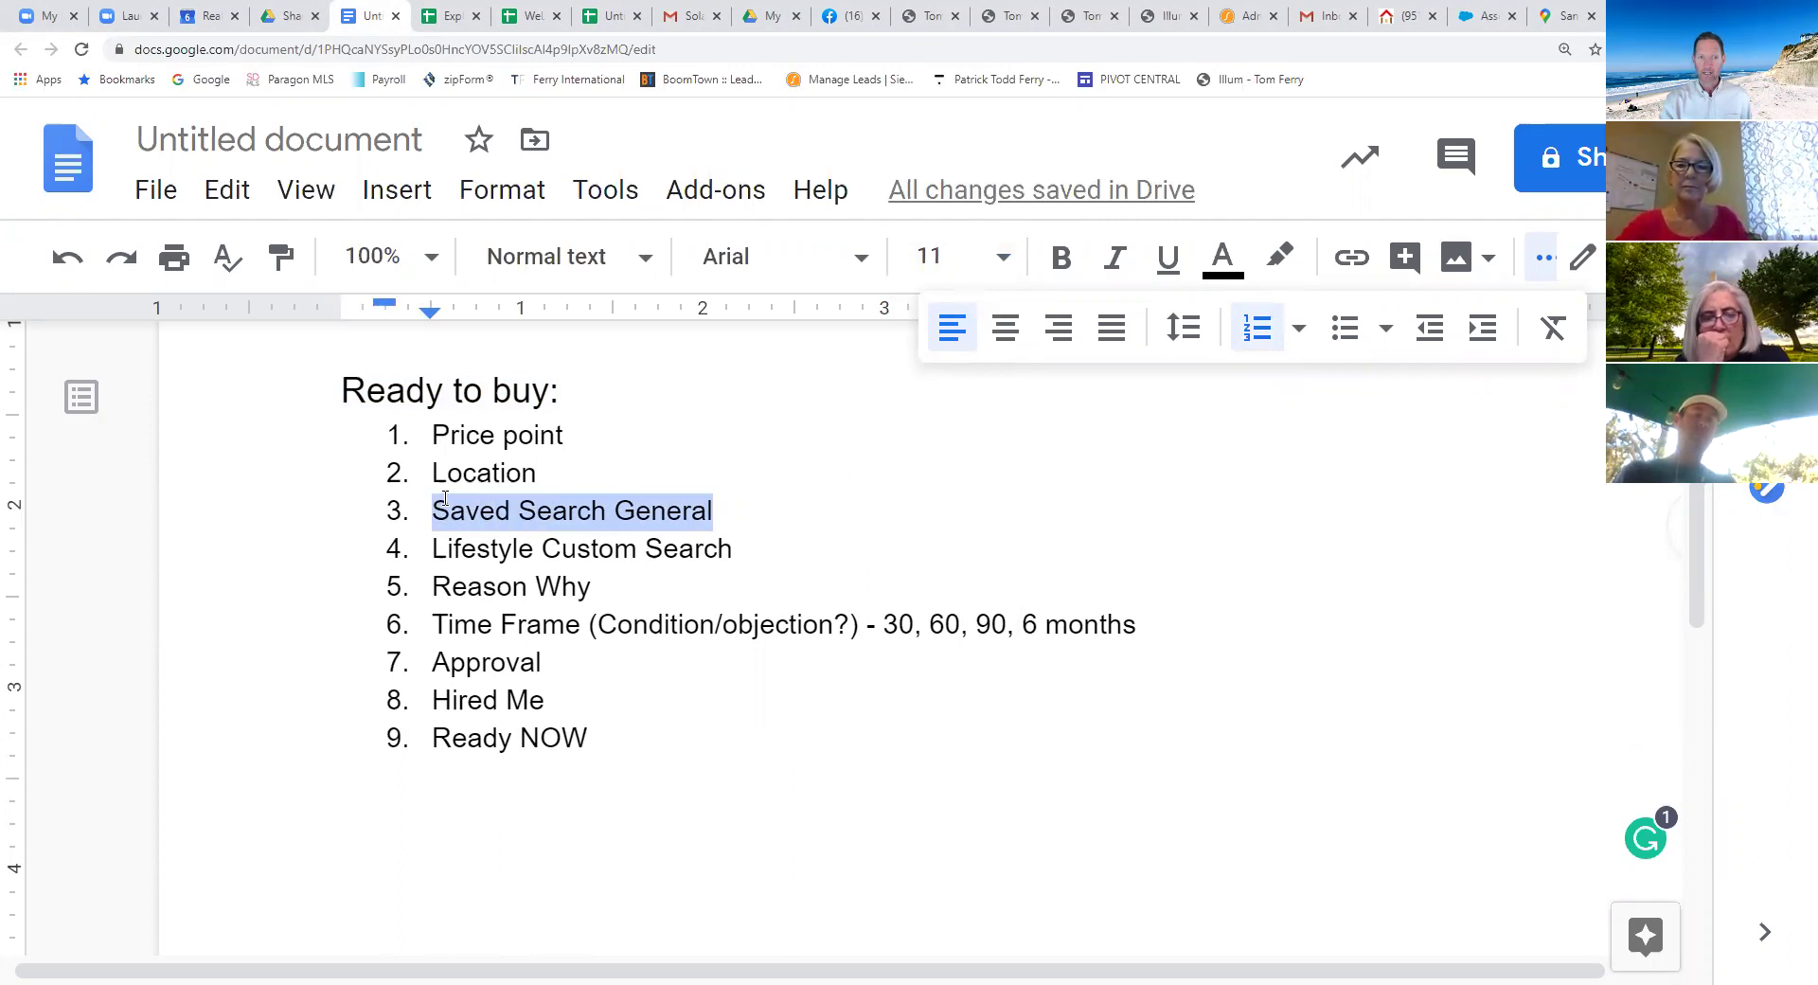
left_click(756, 544)
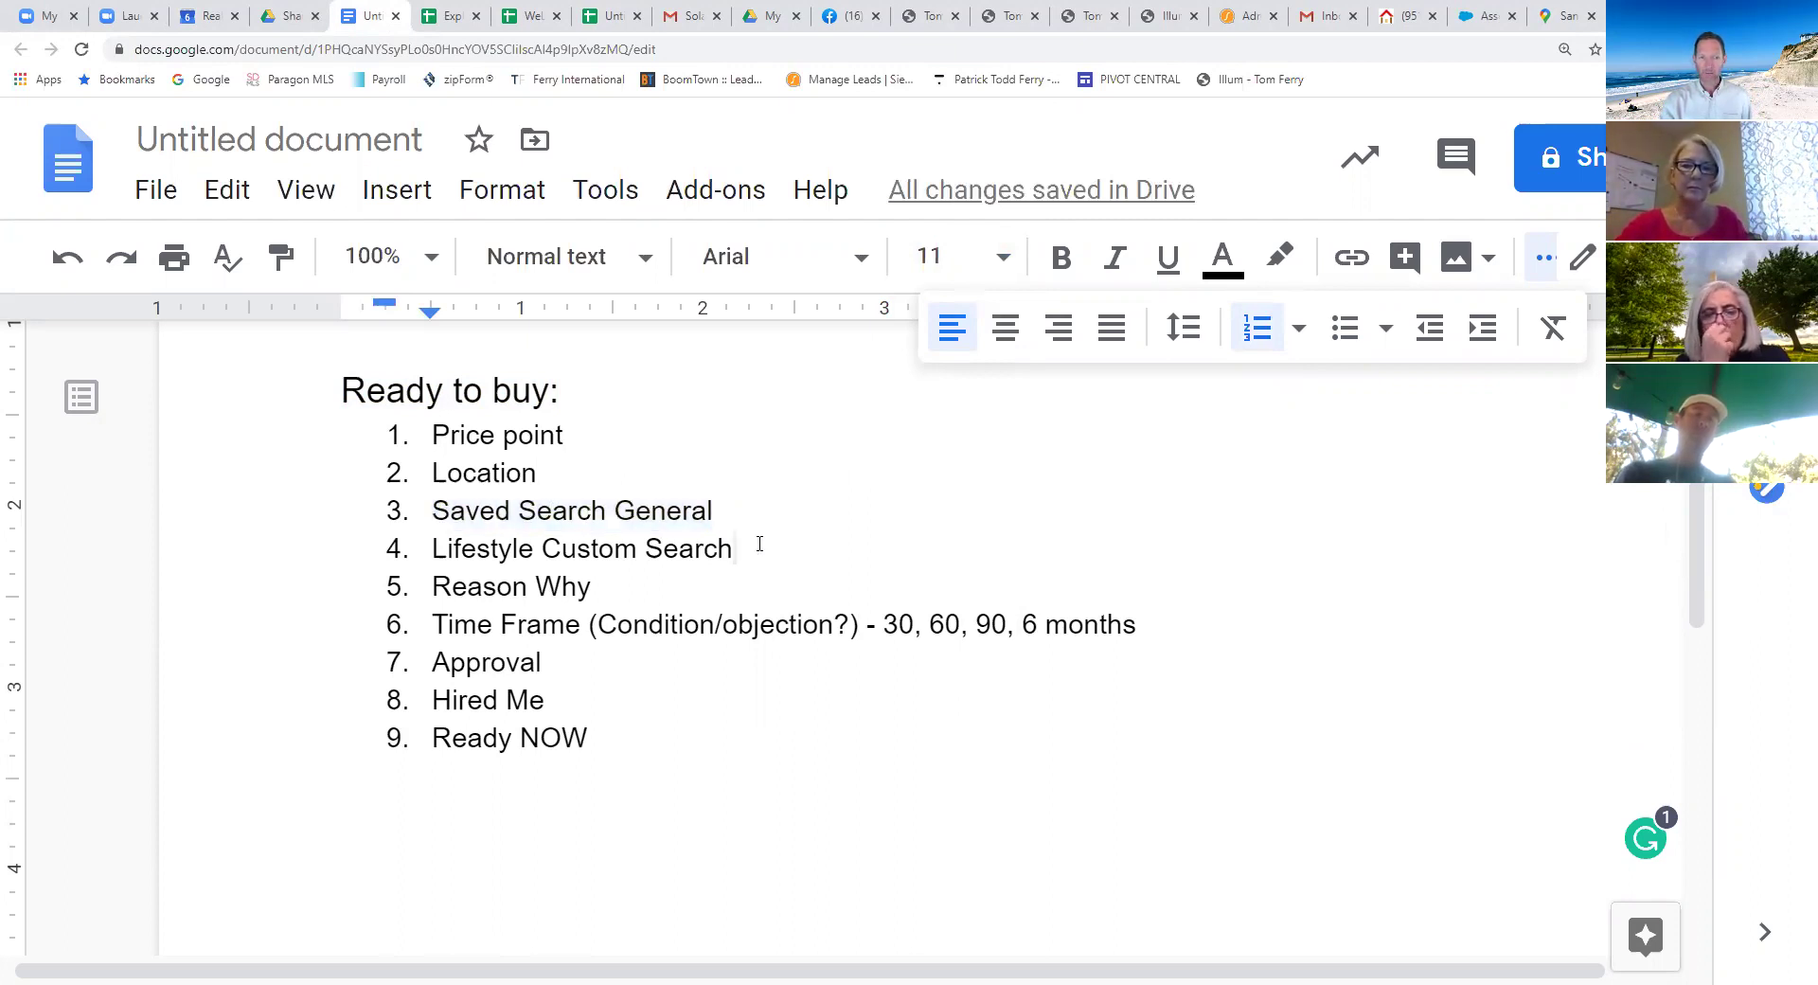
Step: Insert 'Saved' before 'Search' so item 4 reads 'Lifestyle Custom Saved Search'
left_click_drag(759, 543, 443, 549)
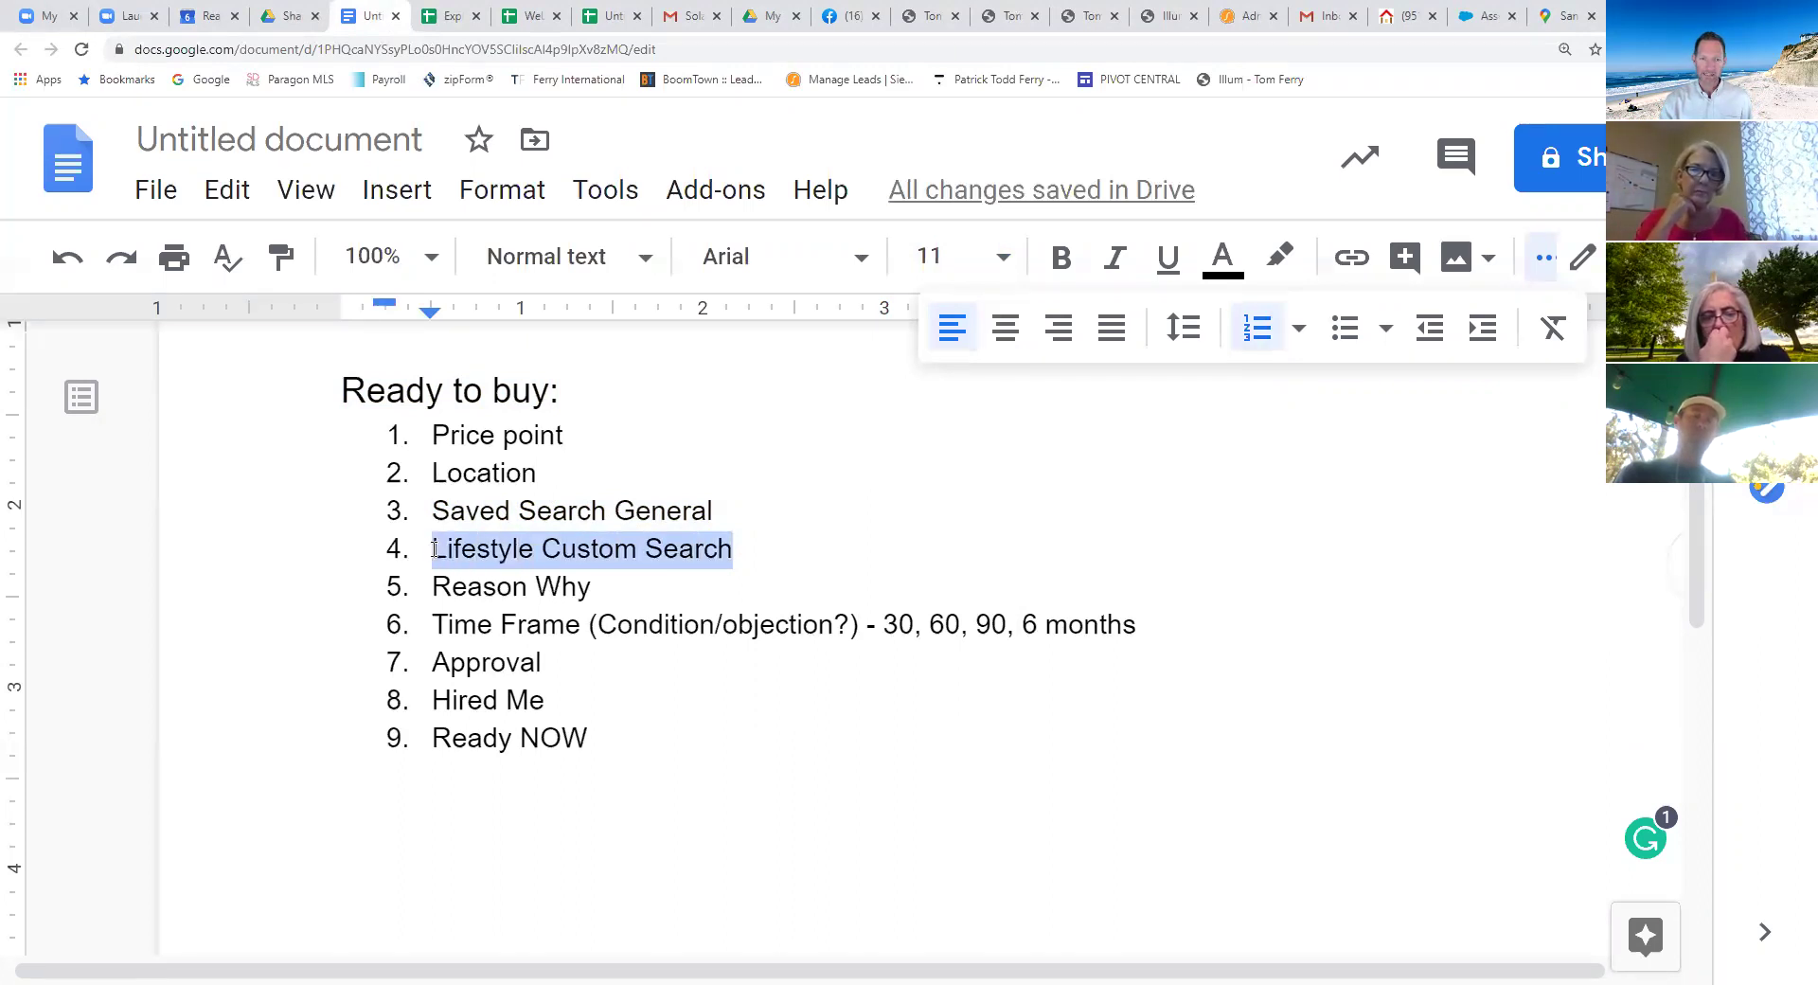
left_click(742, 558)
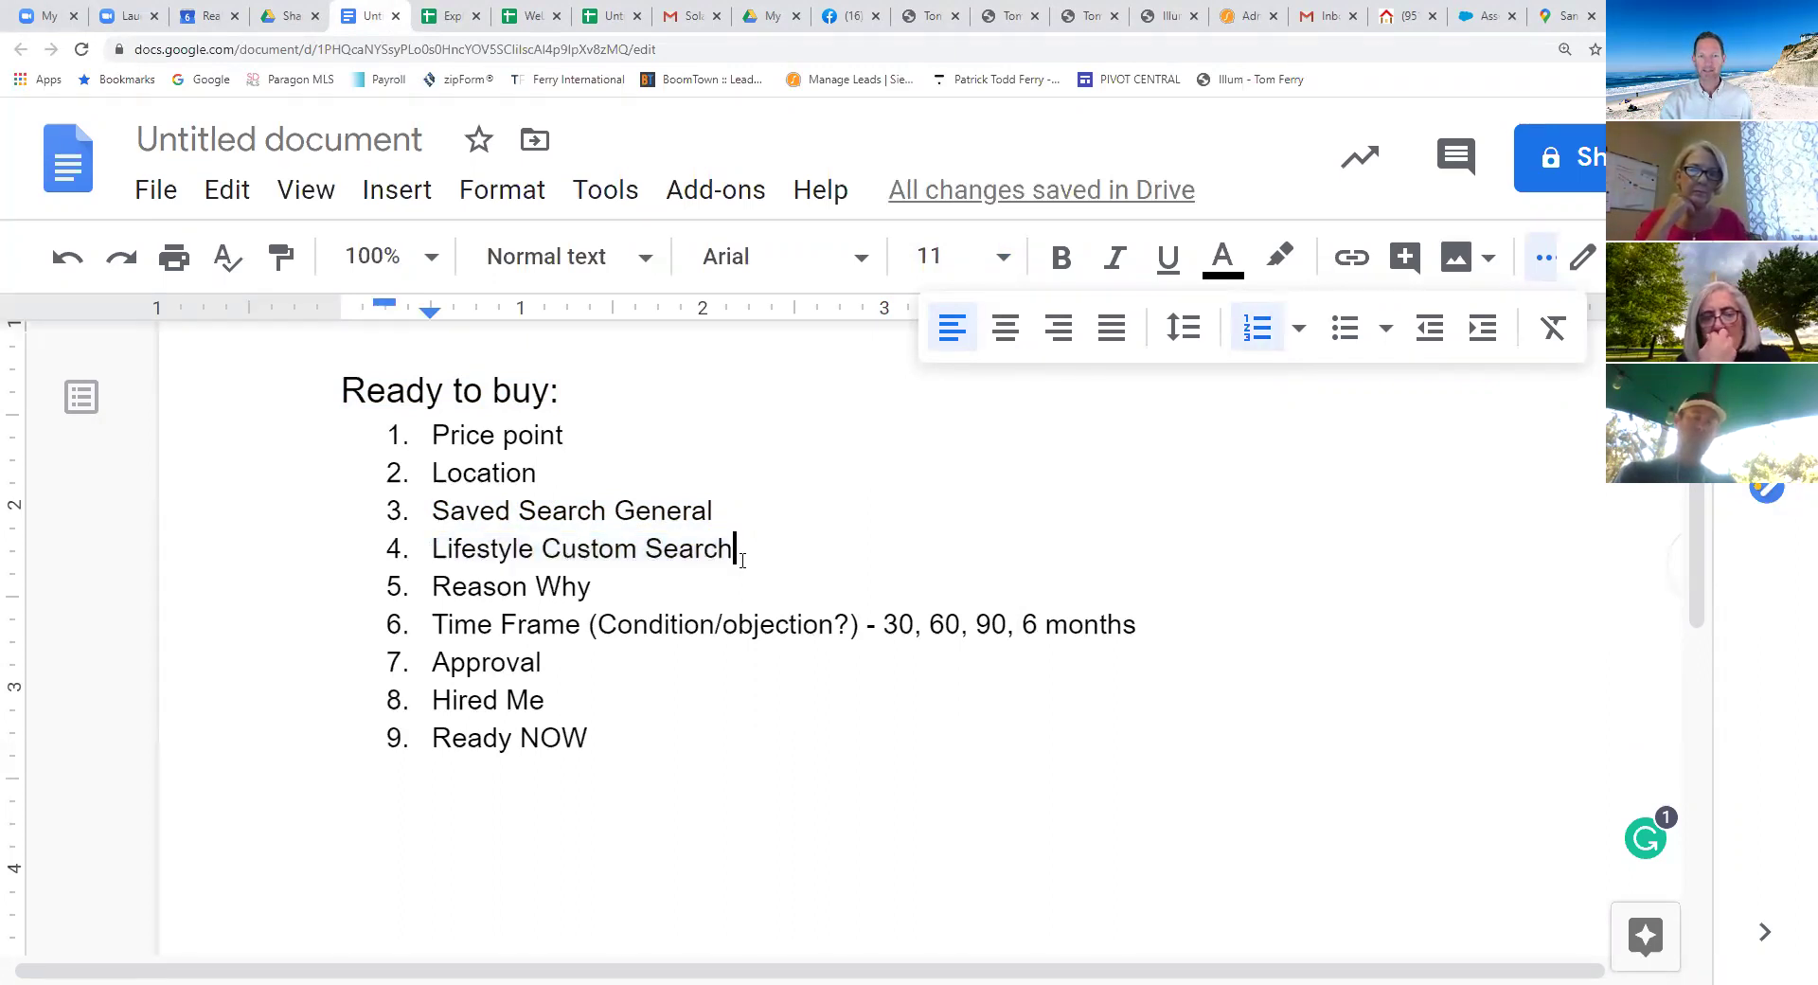
left_click(648, 528)
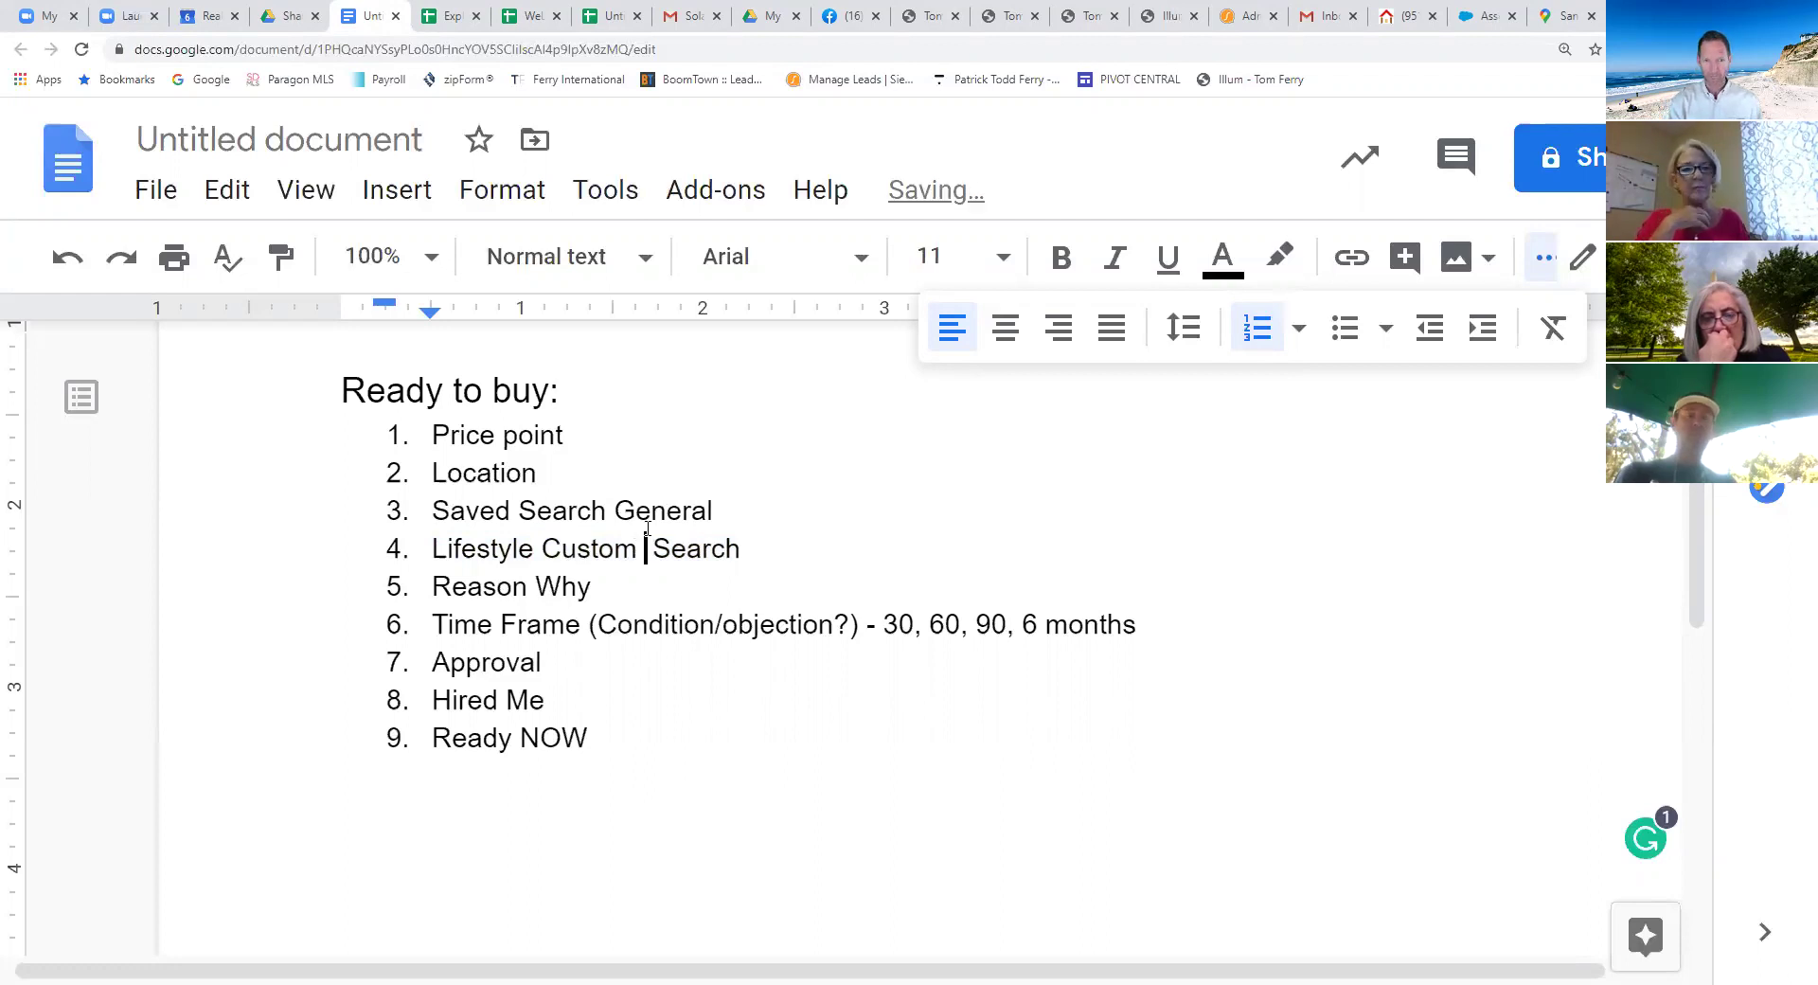
type("Saved")
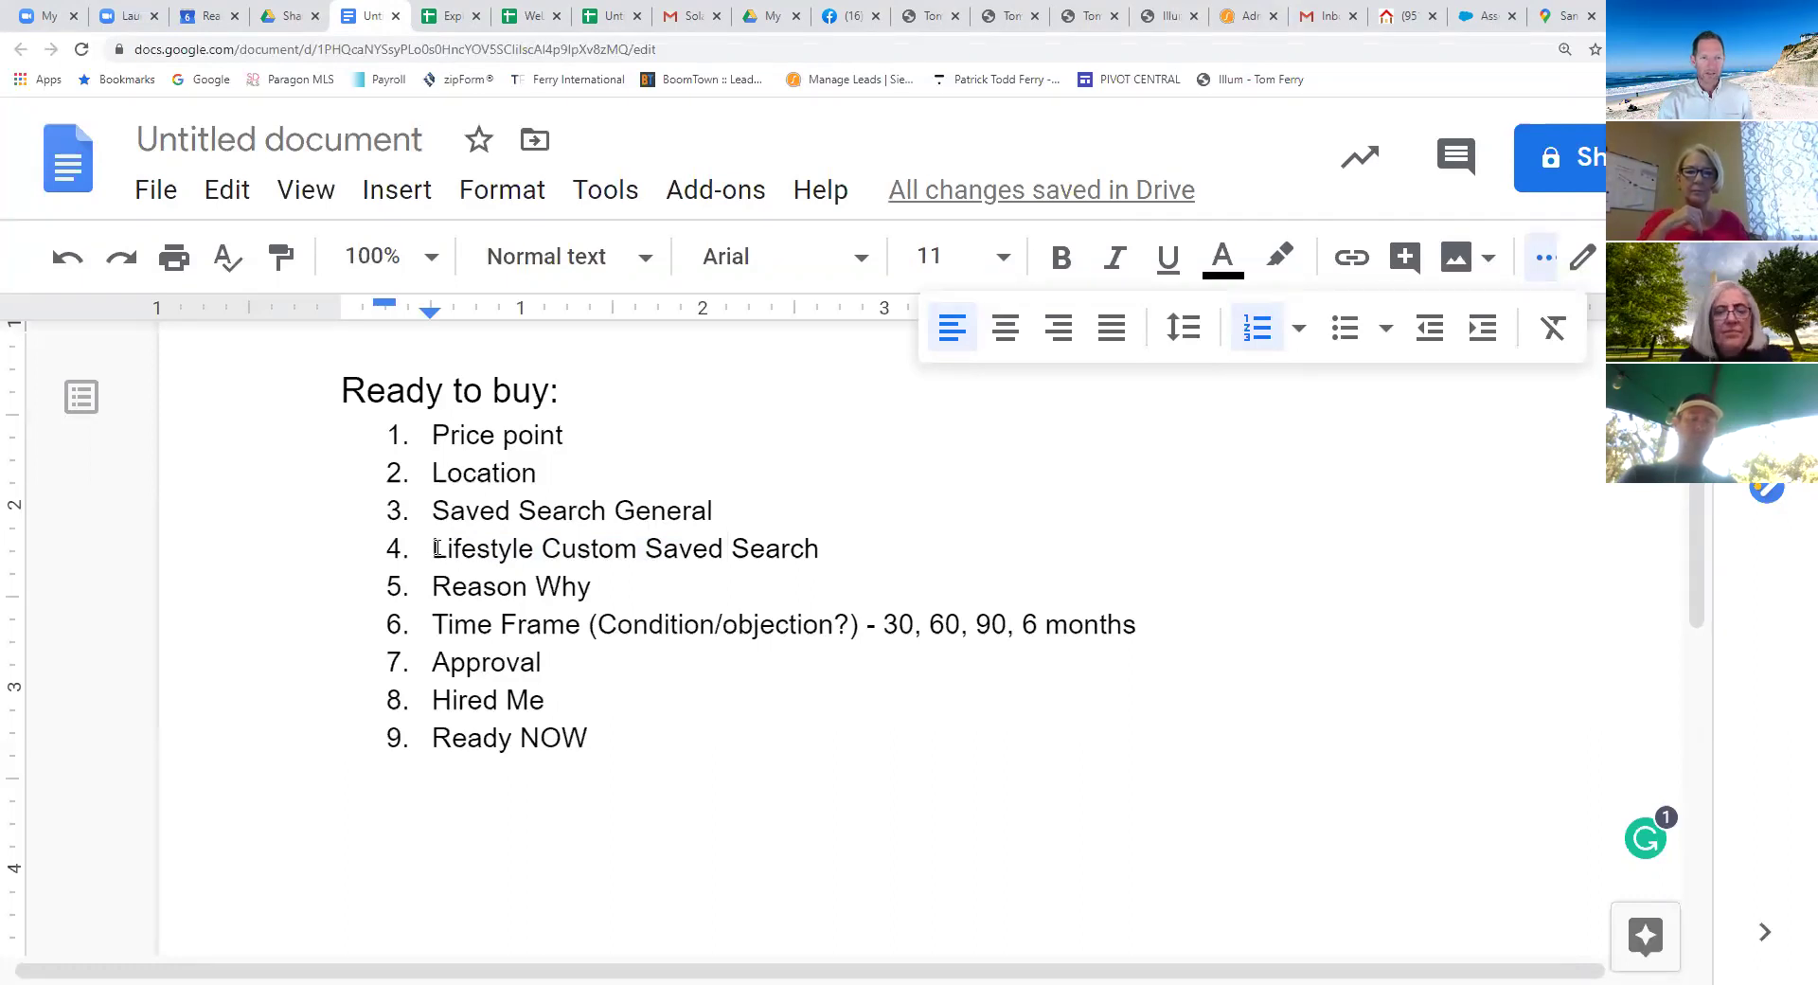
left_click_drag(433, 549, 821, 549)
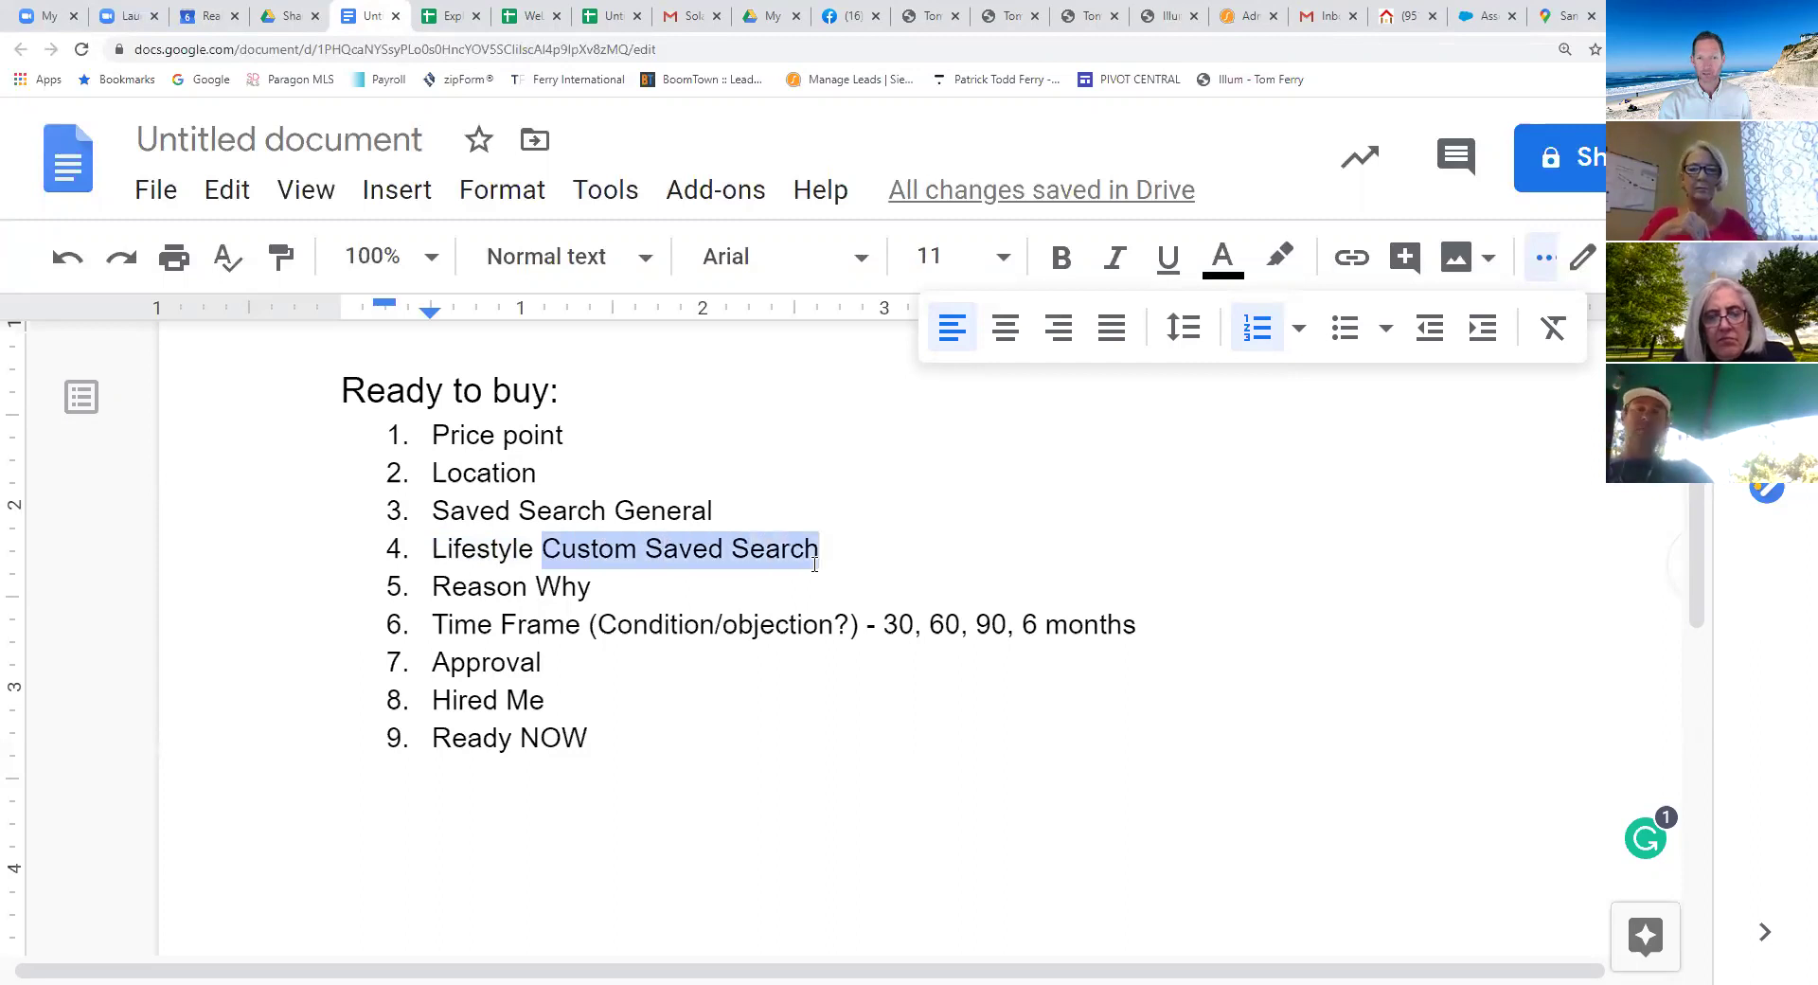
Step: Append '(Motivation)' after 'Reason Why' in item 5, accepting the spelling correction
mouse_move(629, 588)
left_mouse_down()
mouse_move(432, 588)
mouse_move(621, 592)
left_mouse_up()
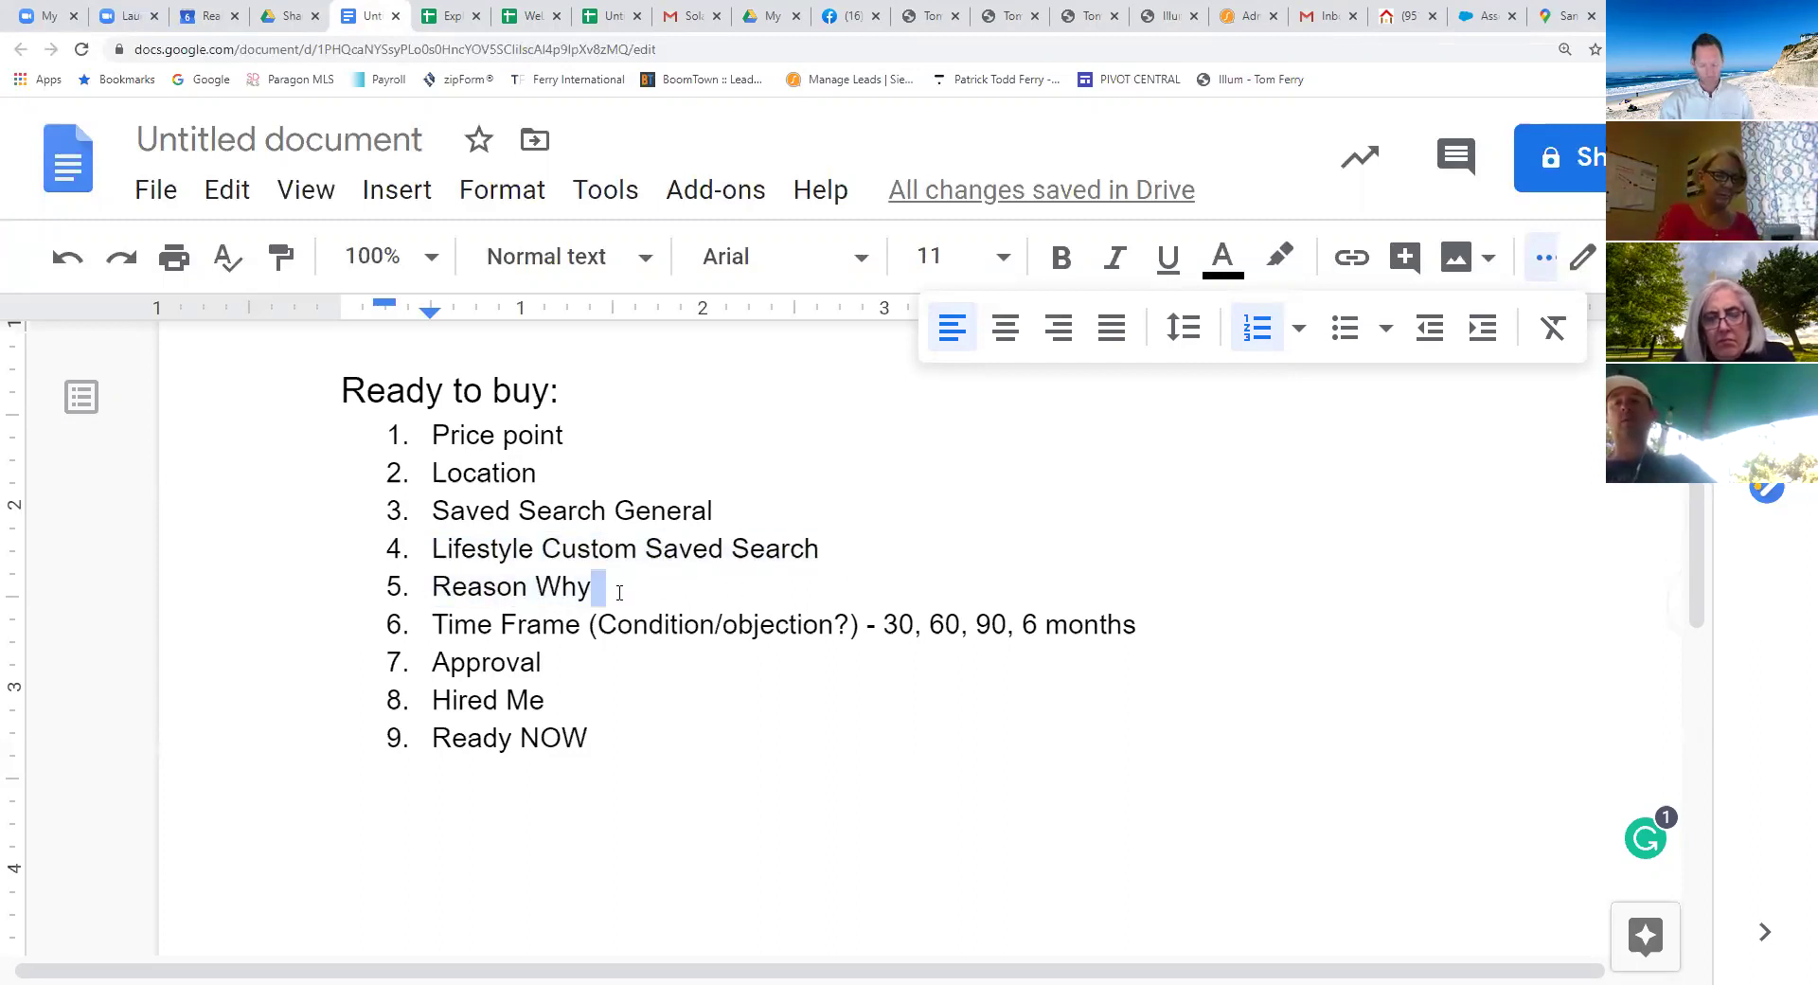
type("(Mo")
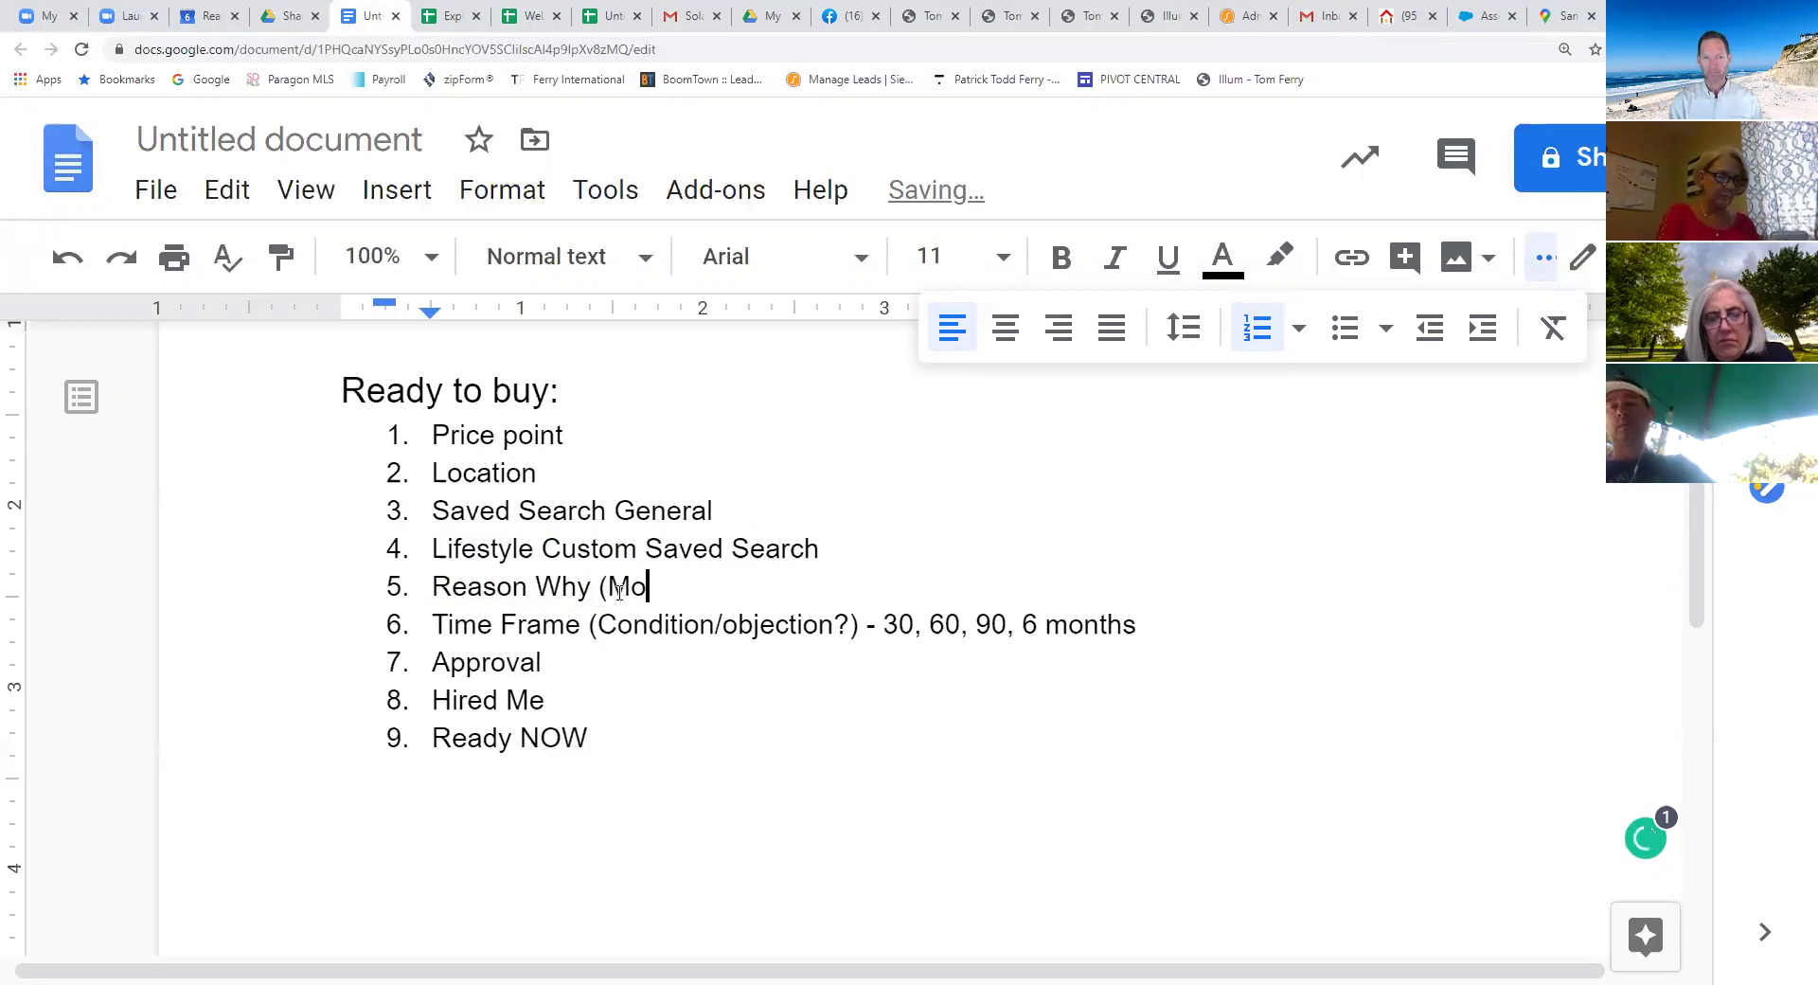
type("tiviation")
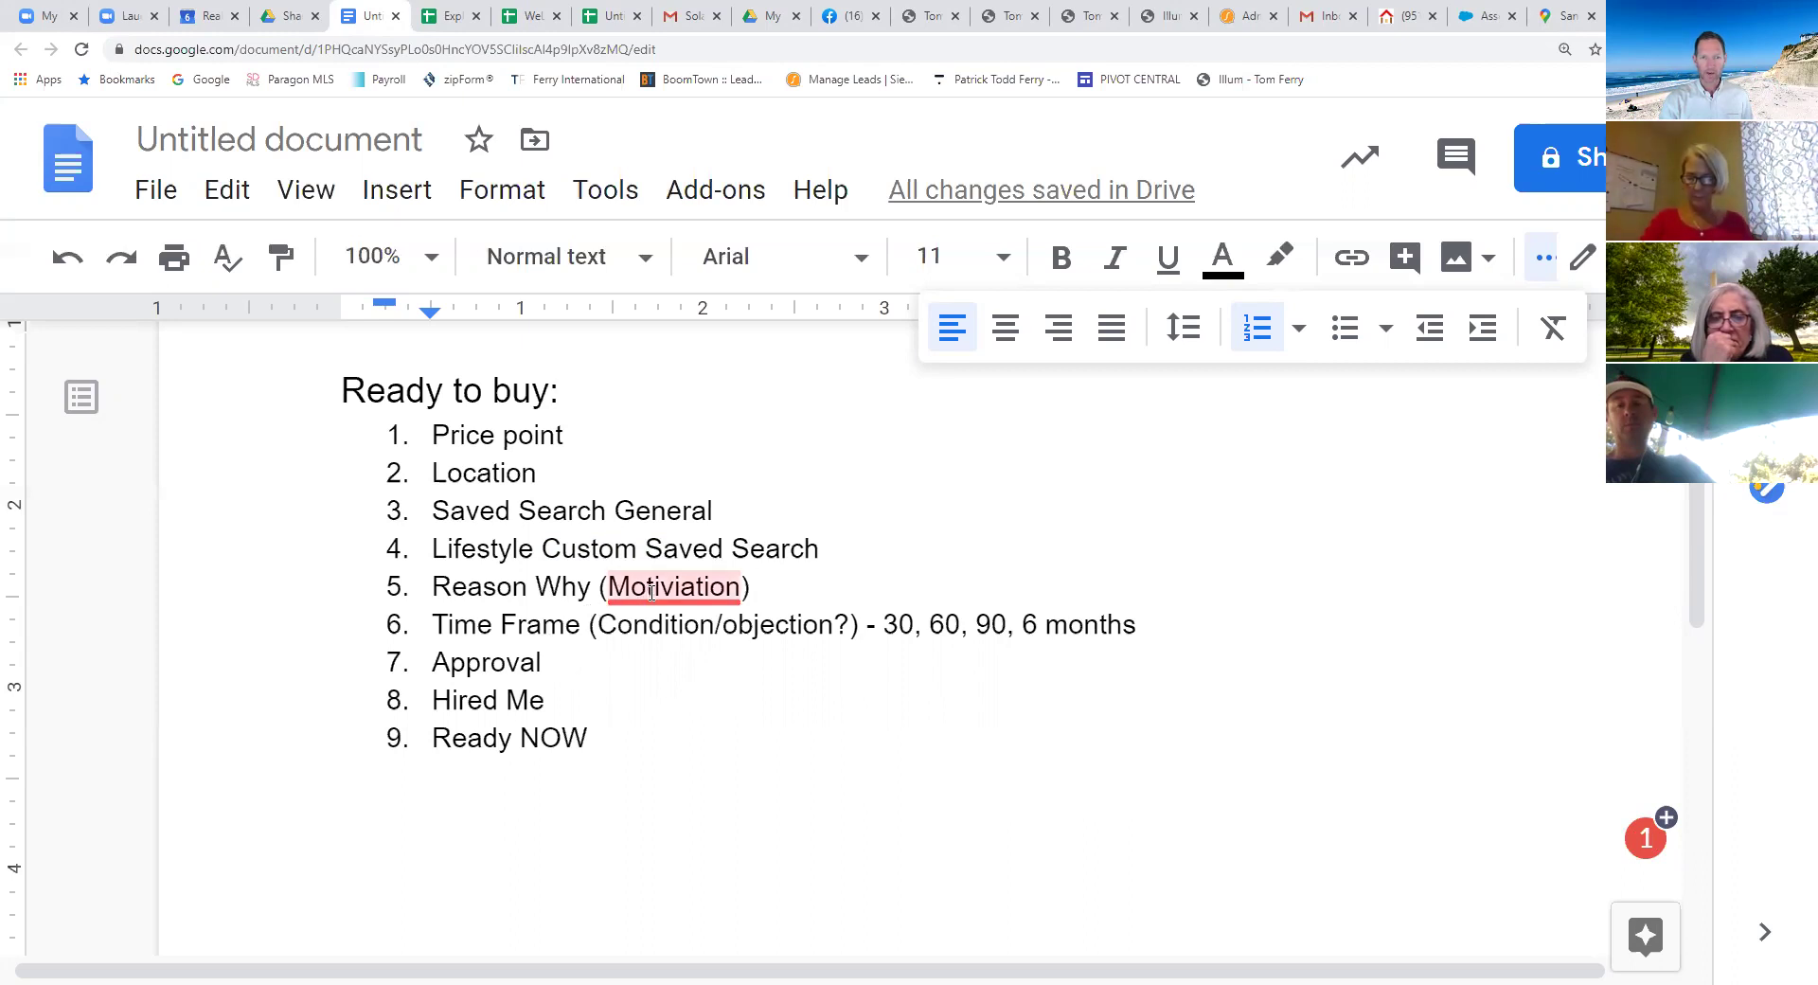
mouse_move(652, 592)
left_click(699, 643)
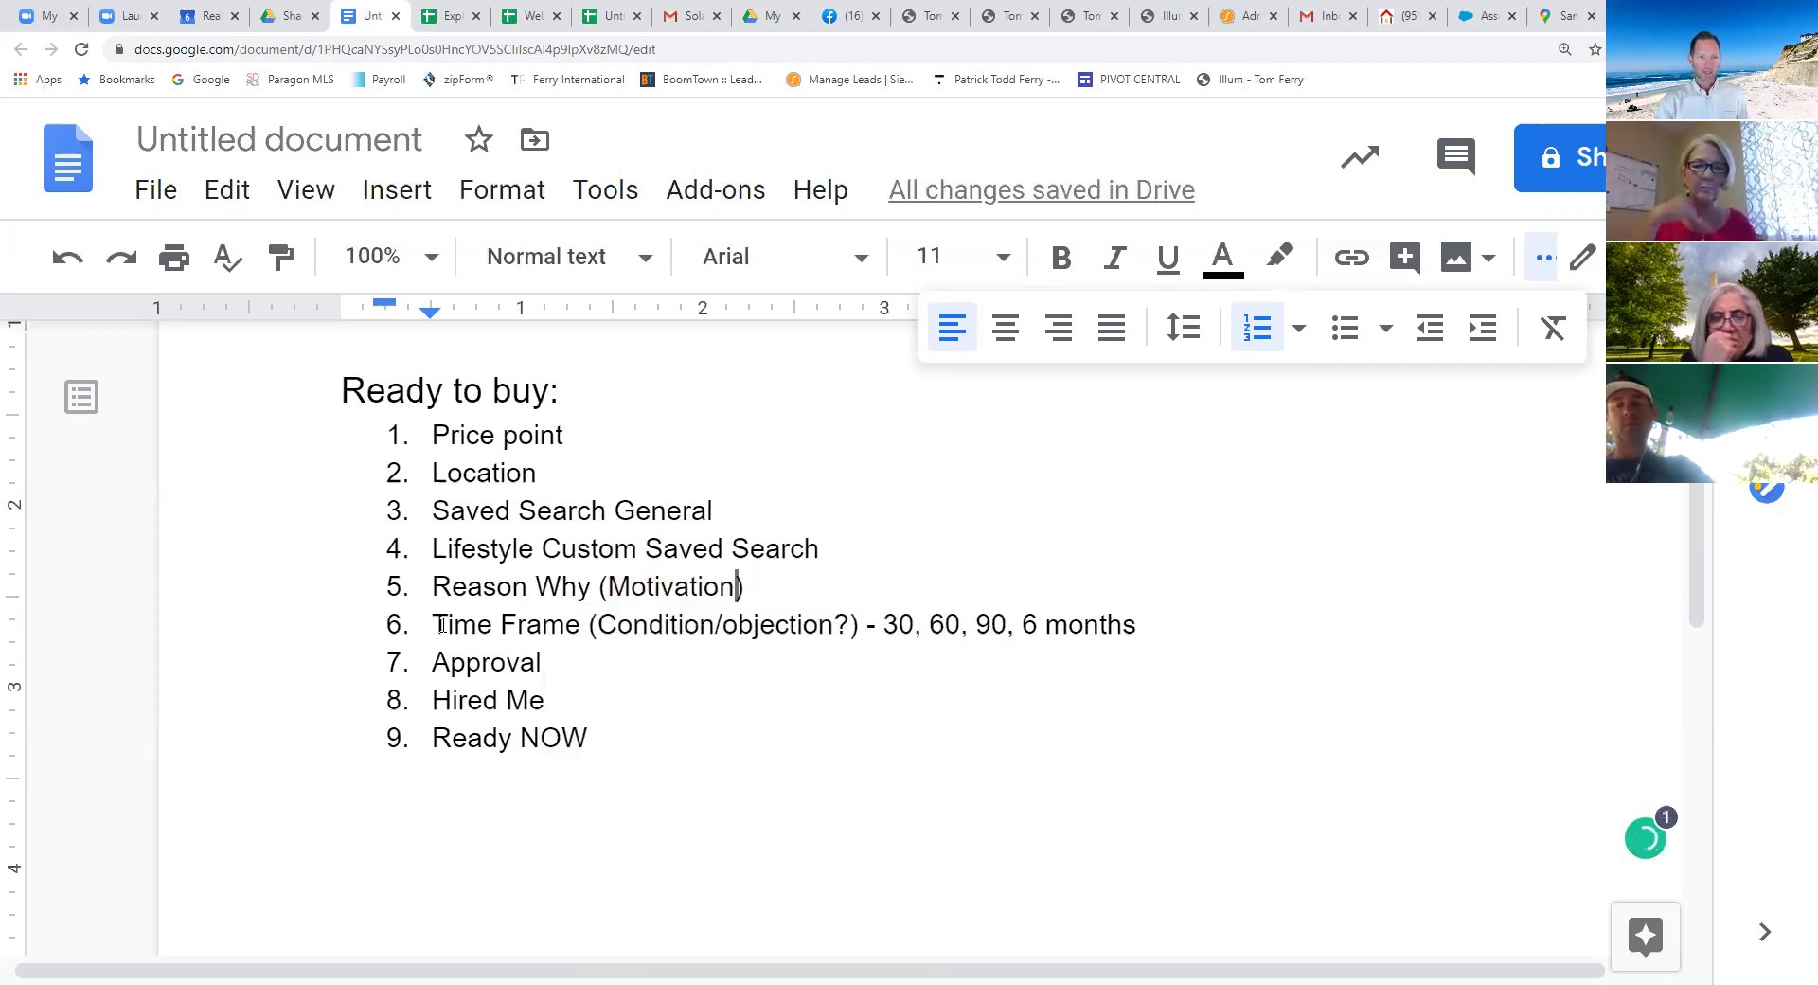
left_click_drag(439, 624, 1129, 607)
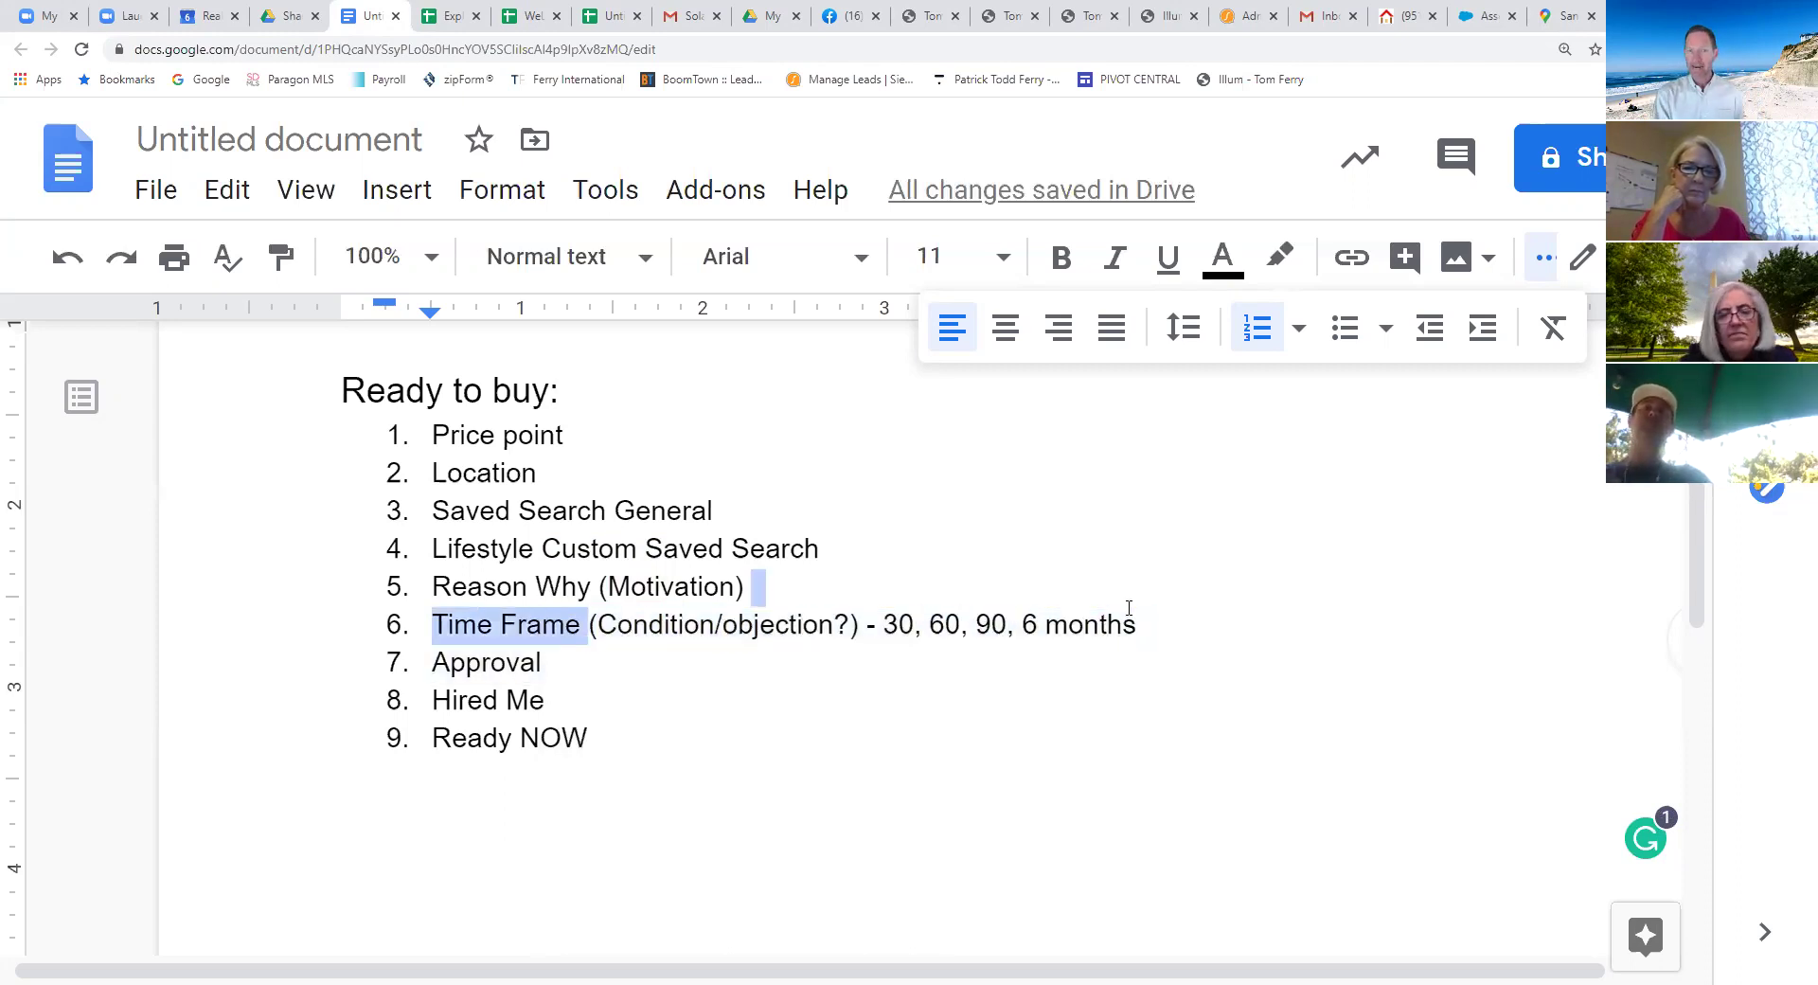
left_click(714, 594)
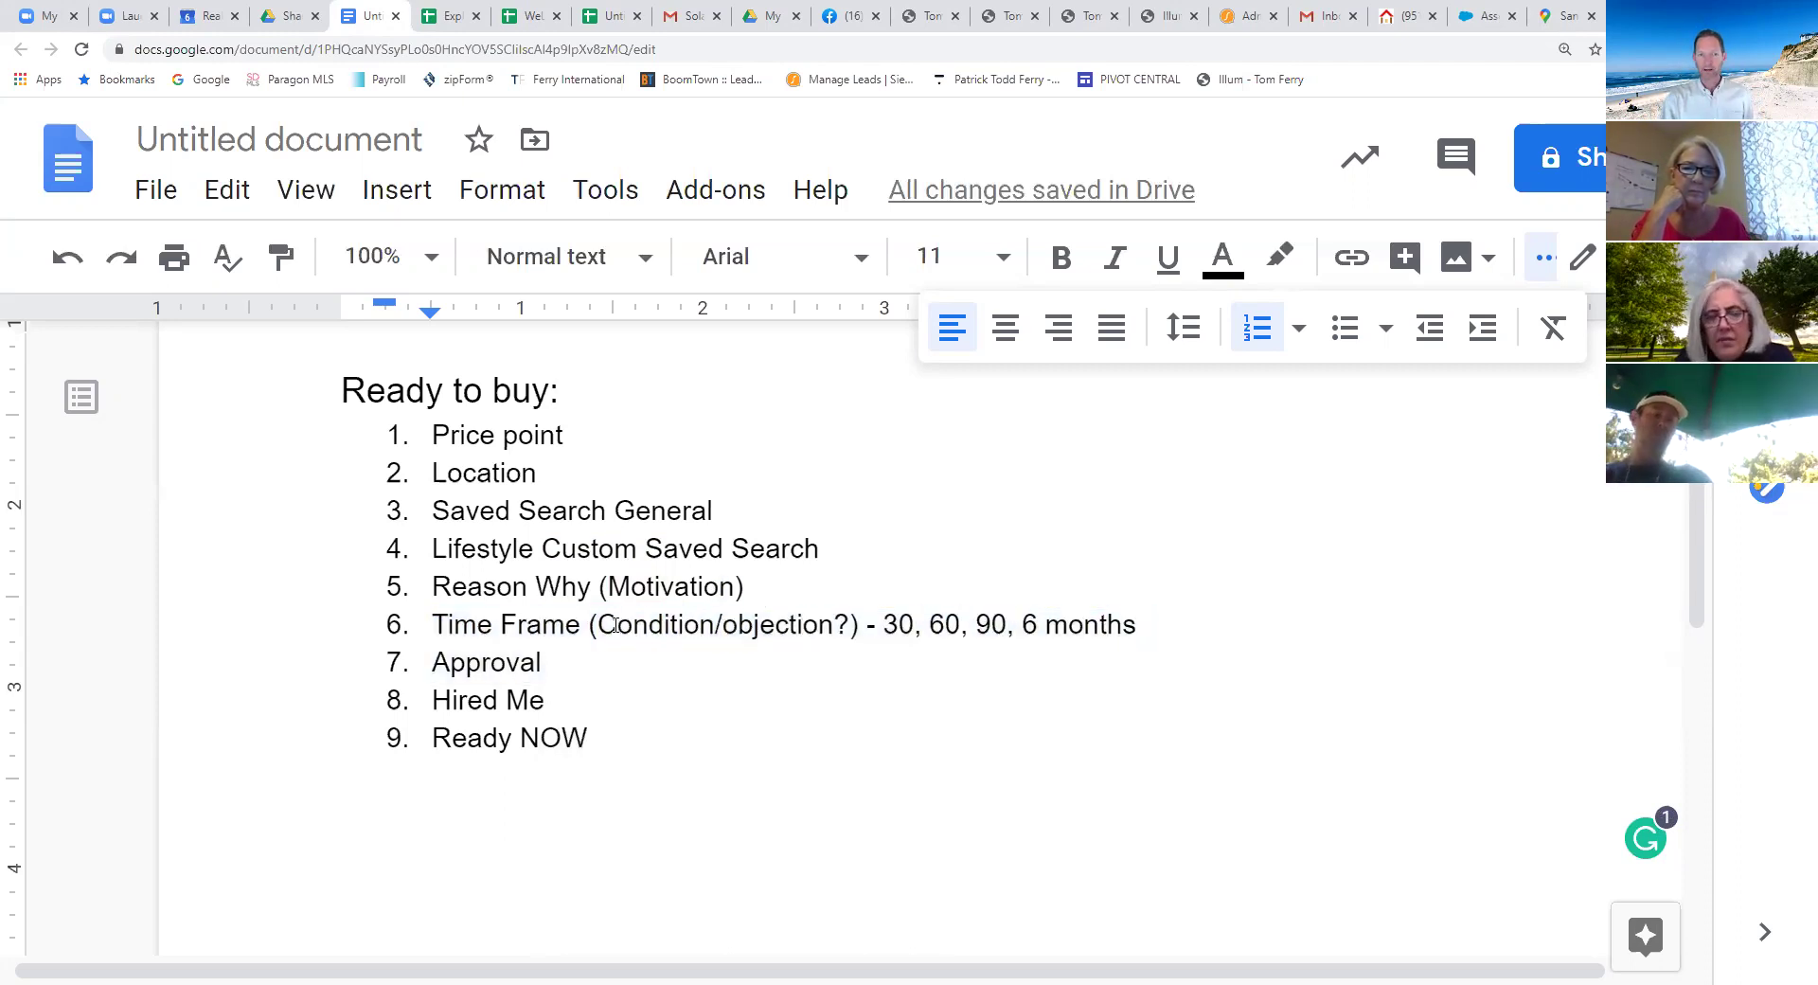
left_click_drag(603, 625, 696, 637)
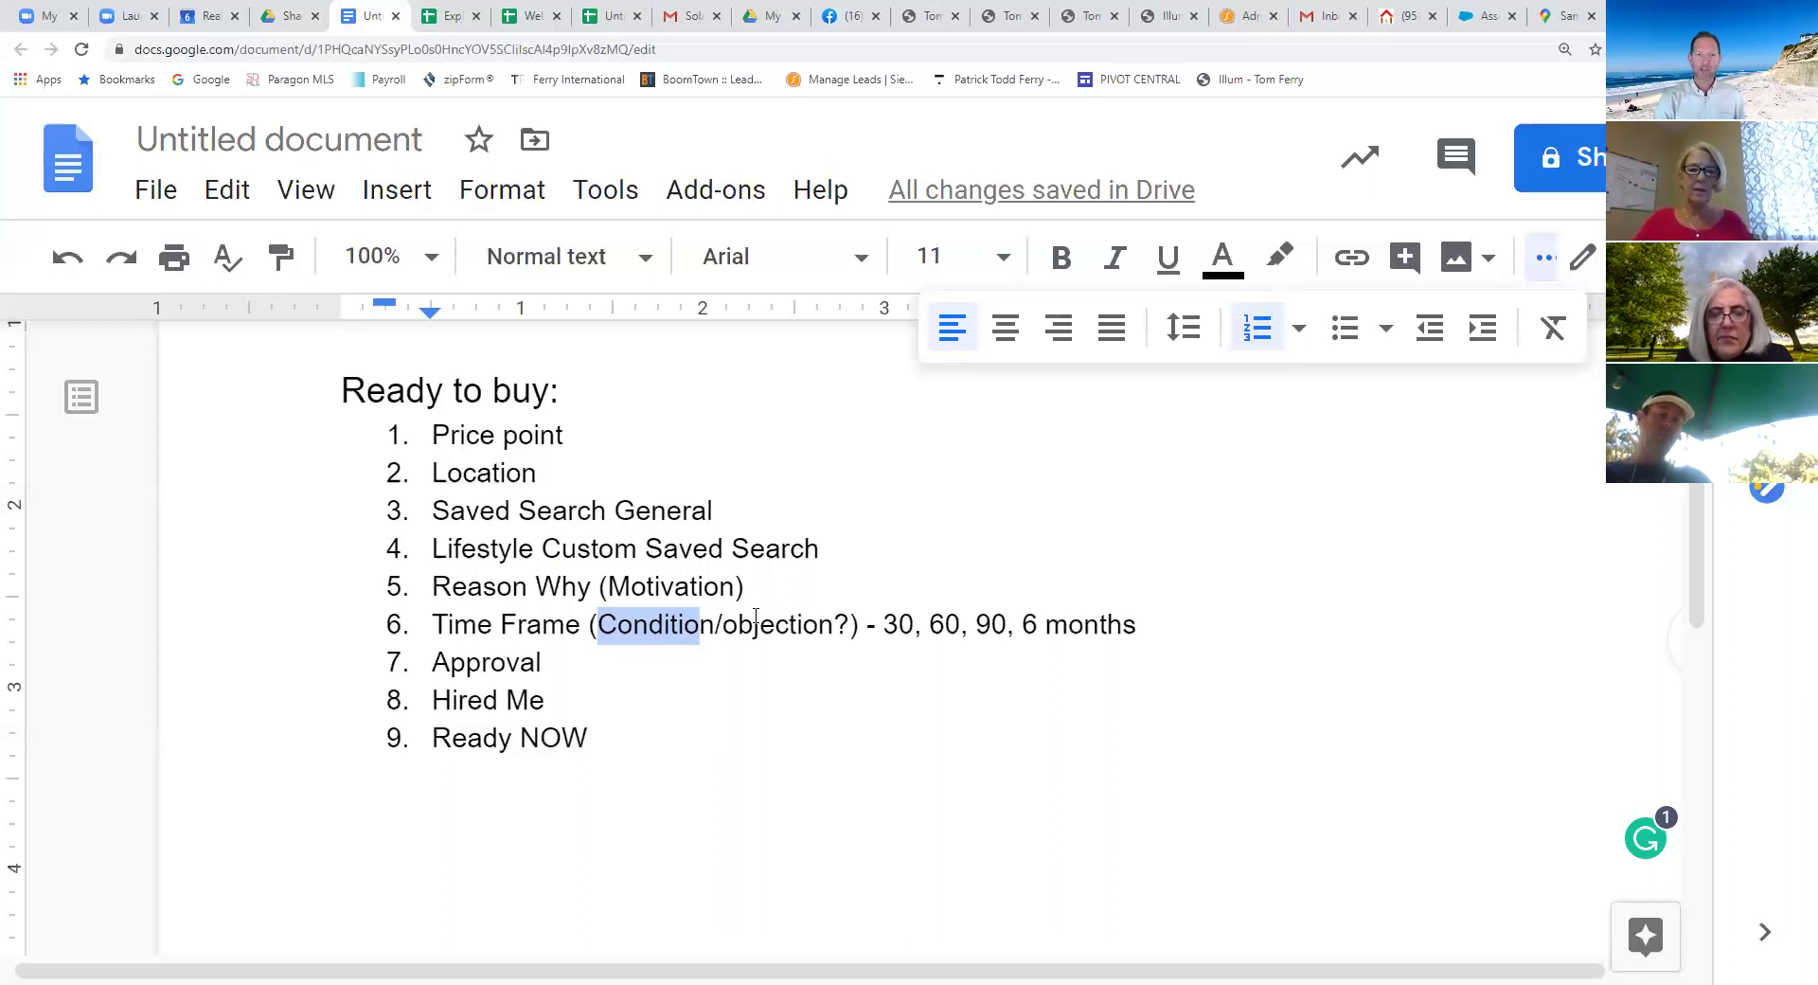
left_click_drag(723, 624, 773, 630)
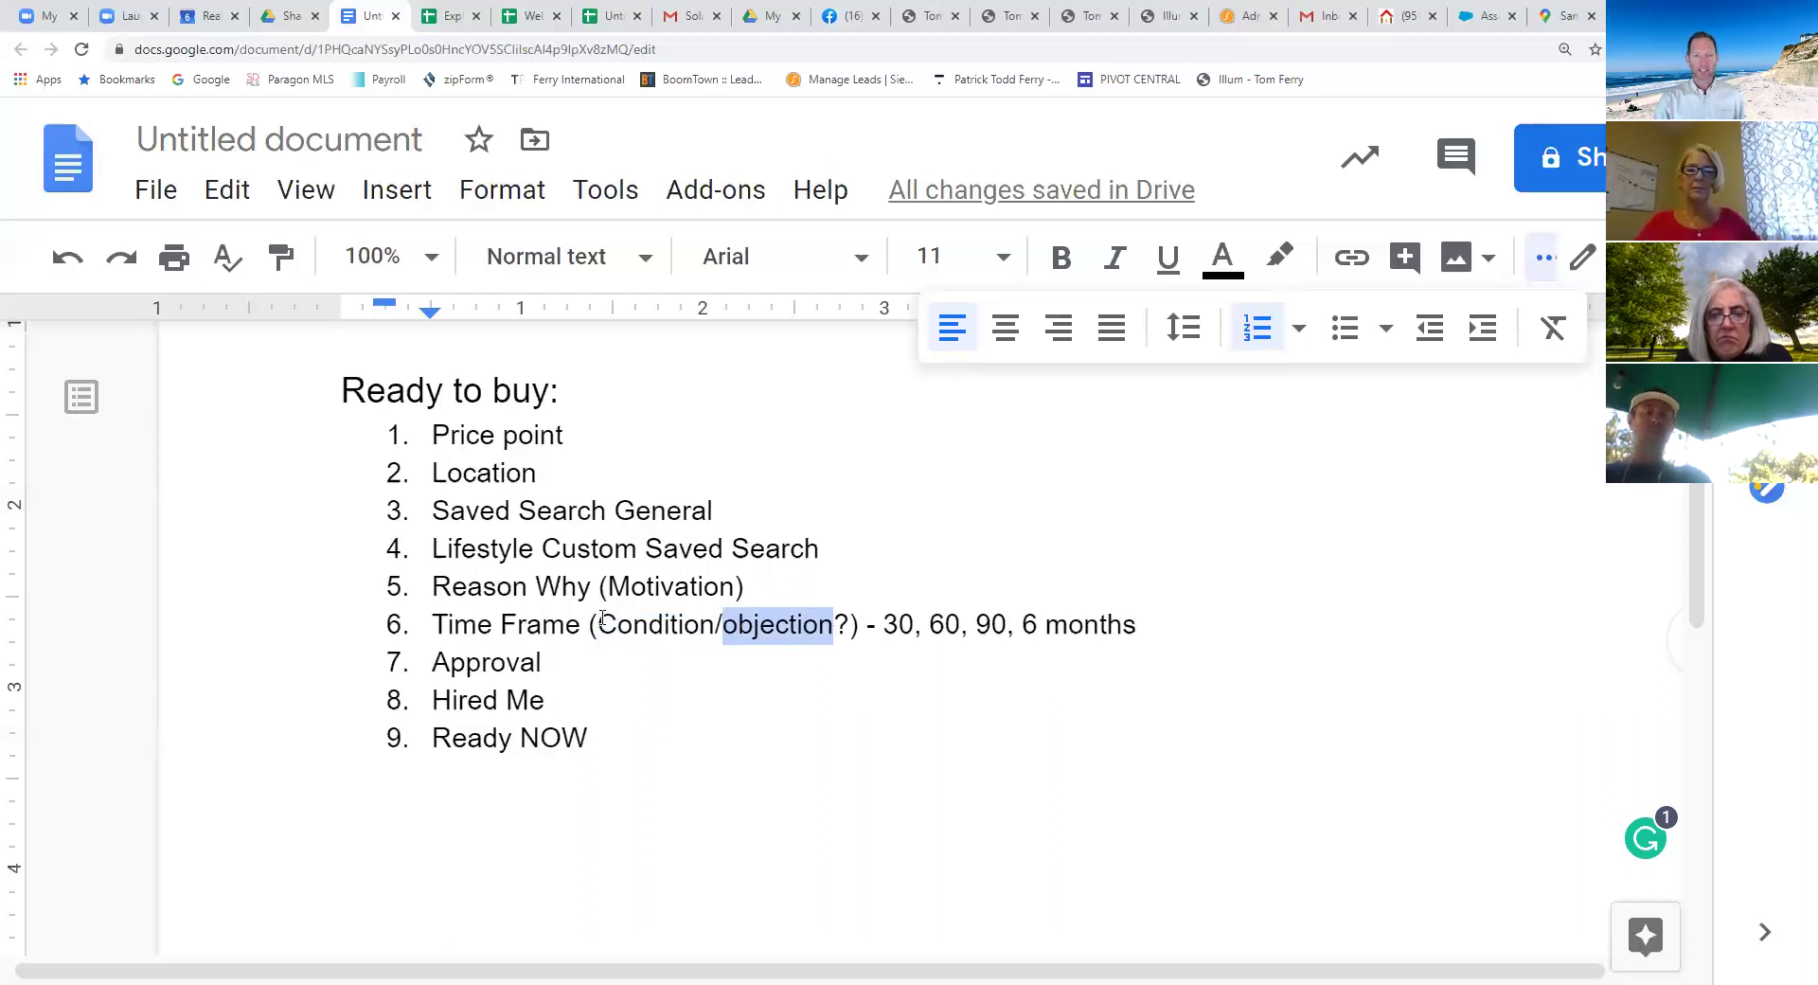
left_click_drag(600, 622, 717, 630)
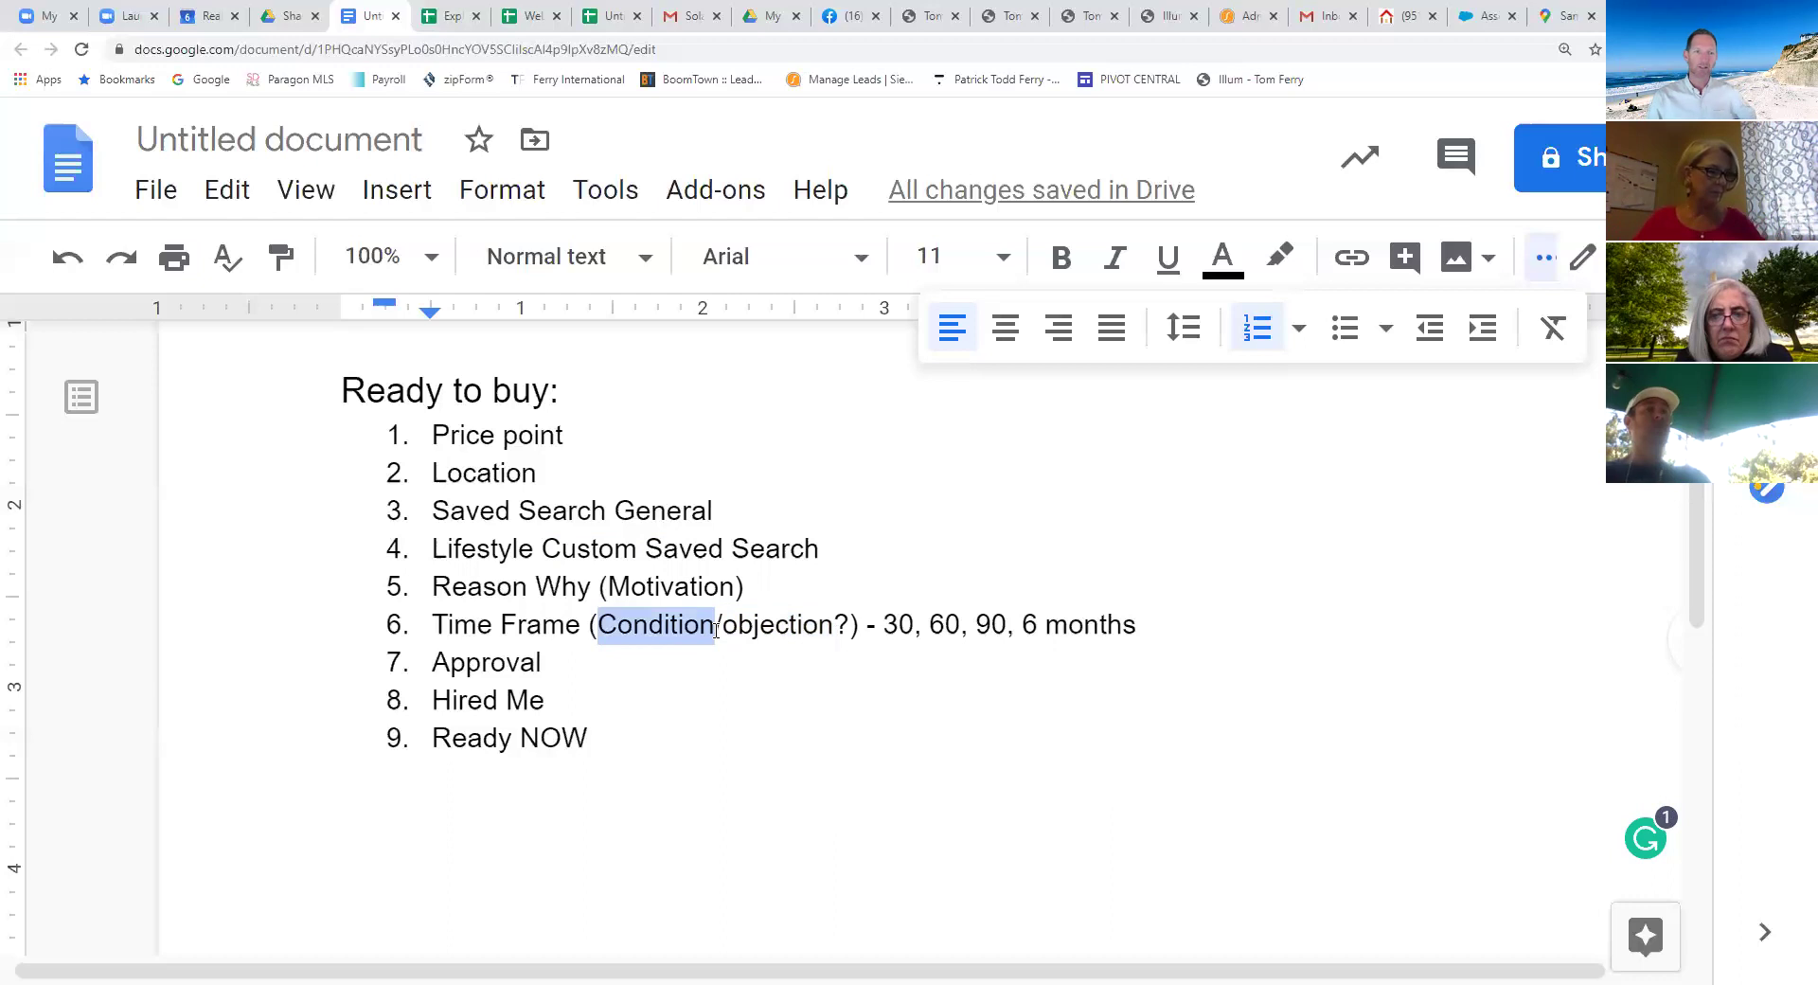
left_click(717, 629)
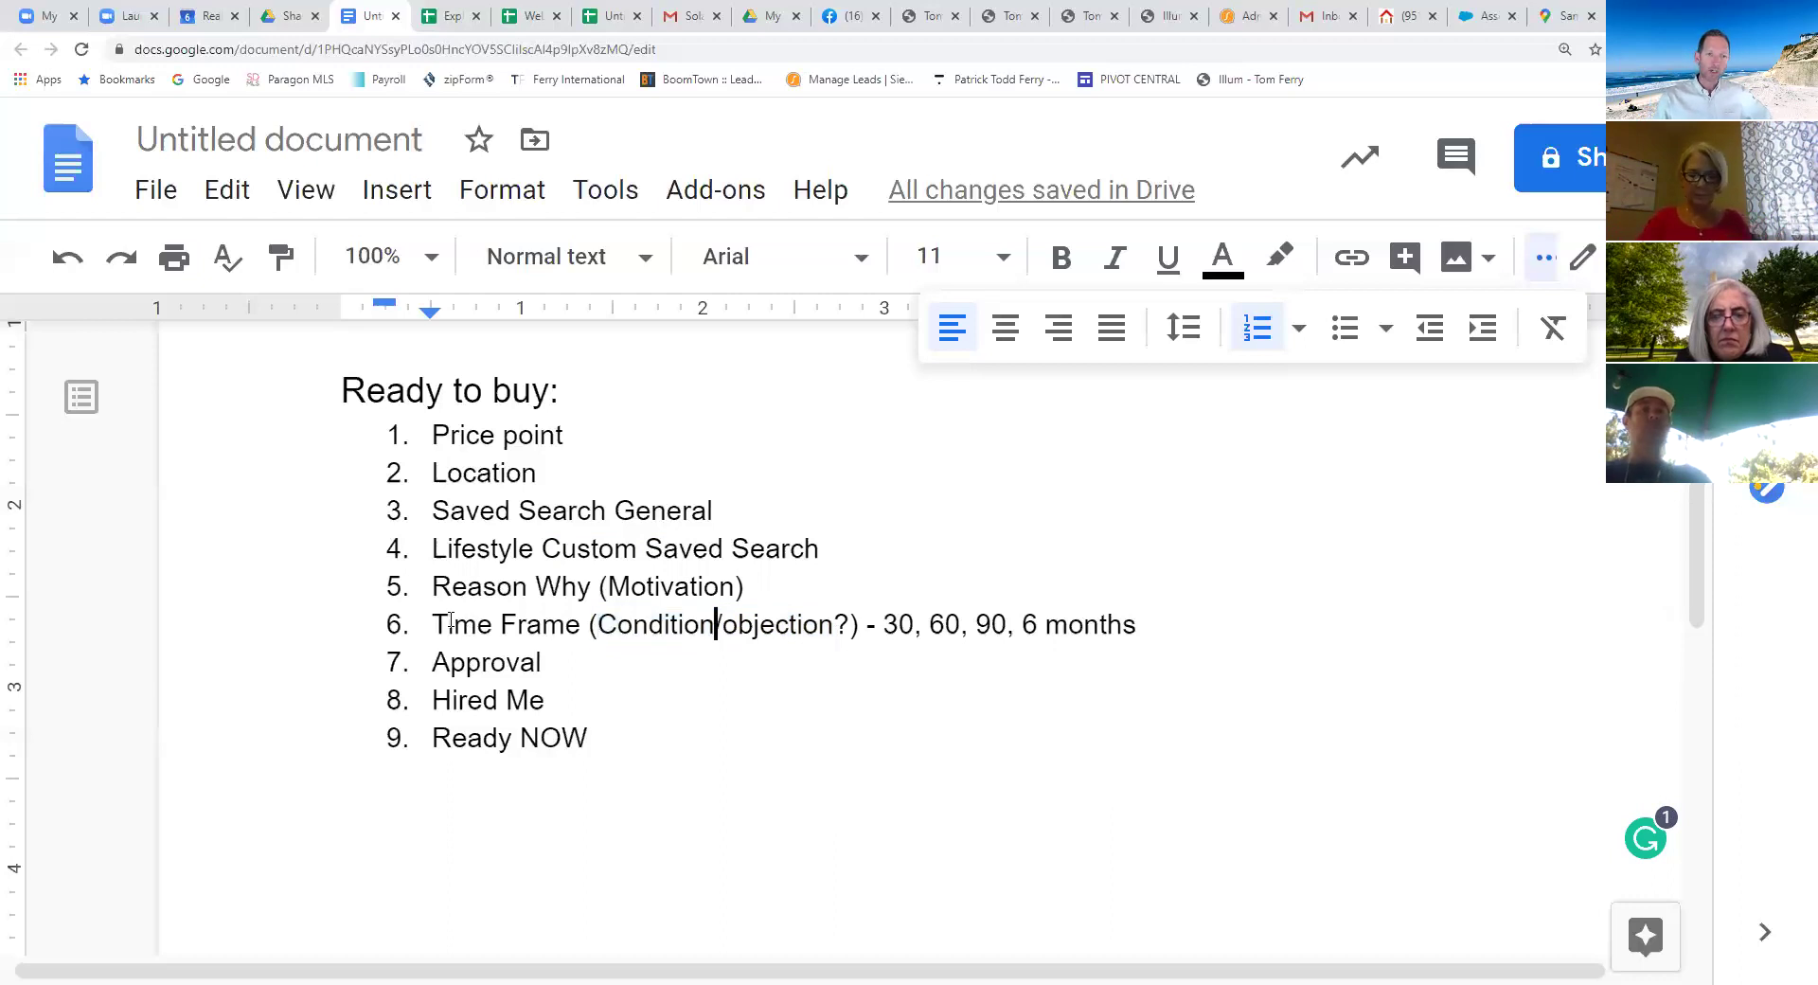
Step: Add 'from a respect loan/under-written' after 'Approval' in item 7
left_click_drag(434, 624, 590, 645)
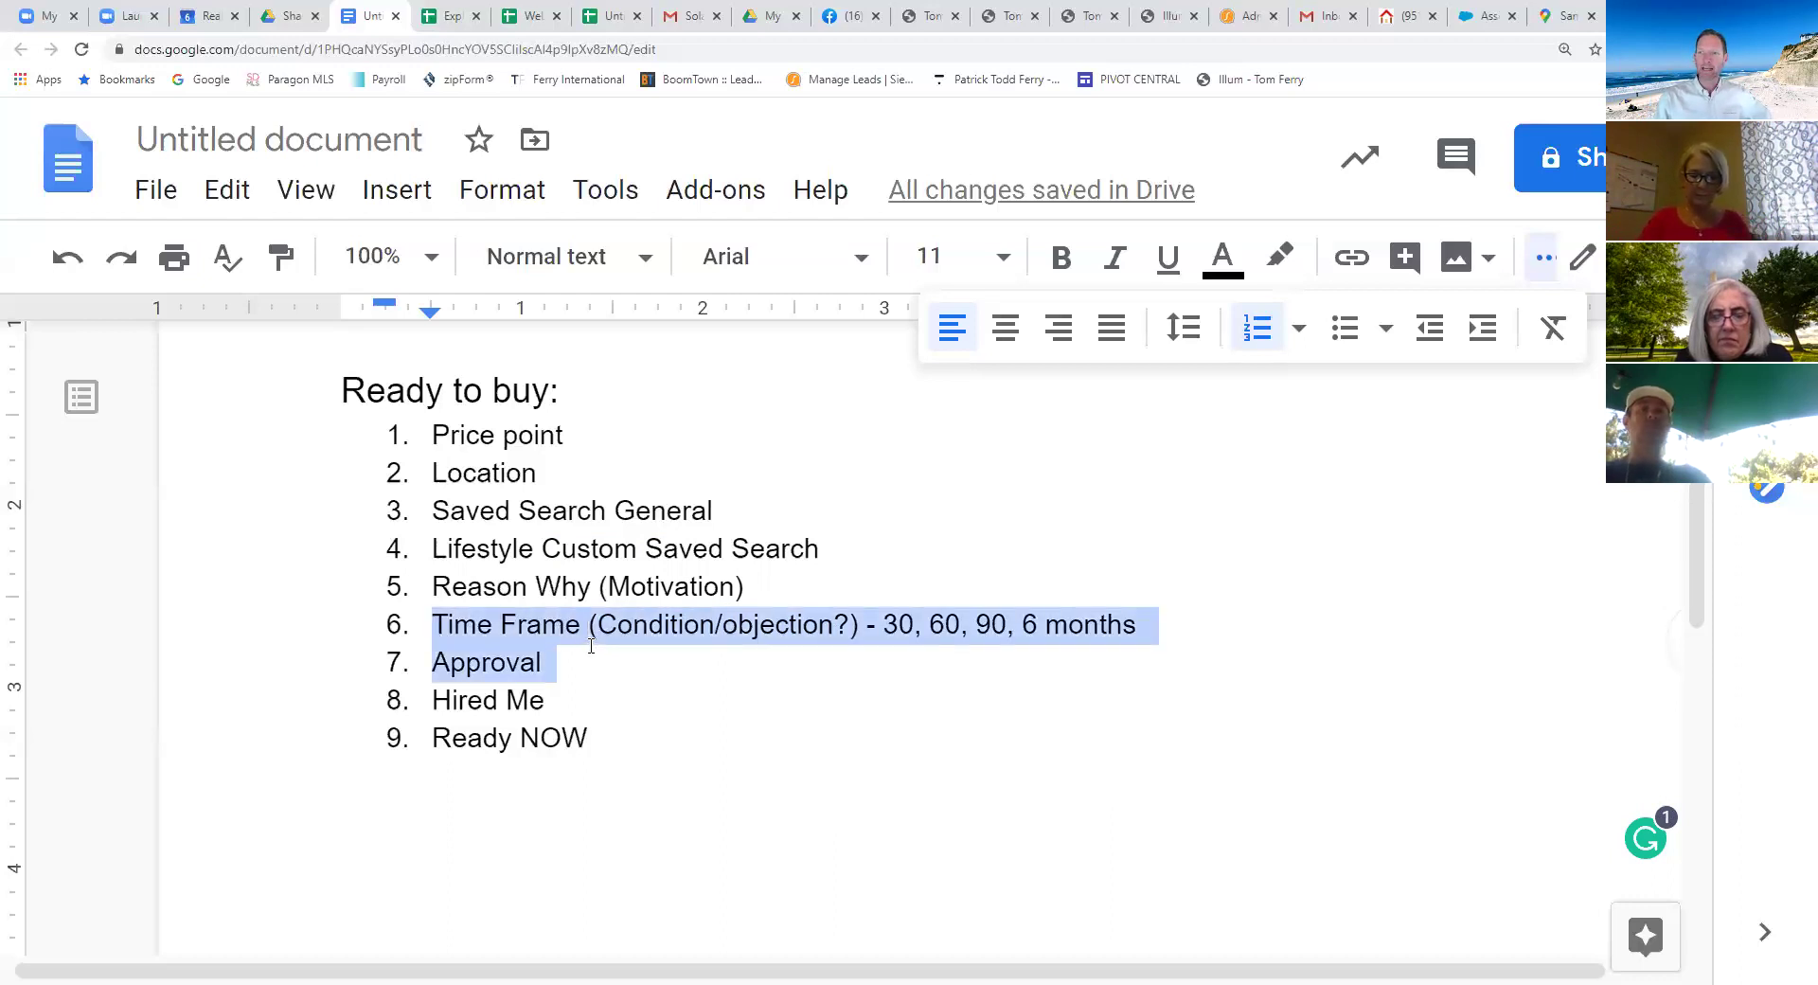
left_click(566, 663)
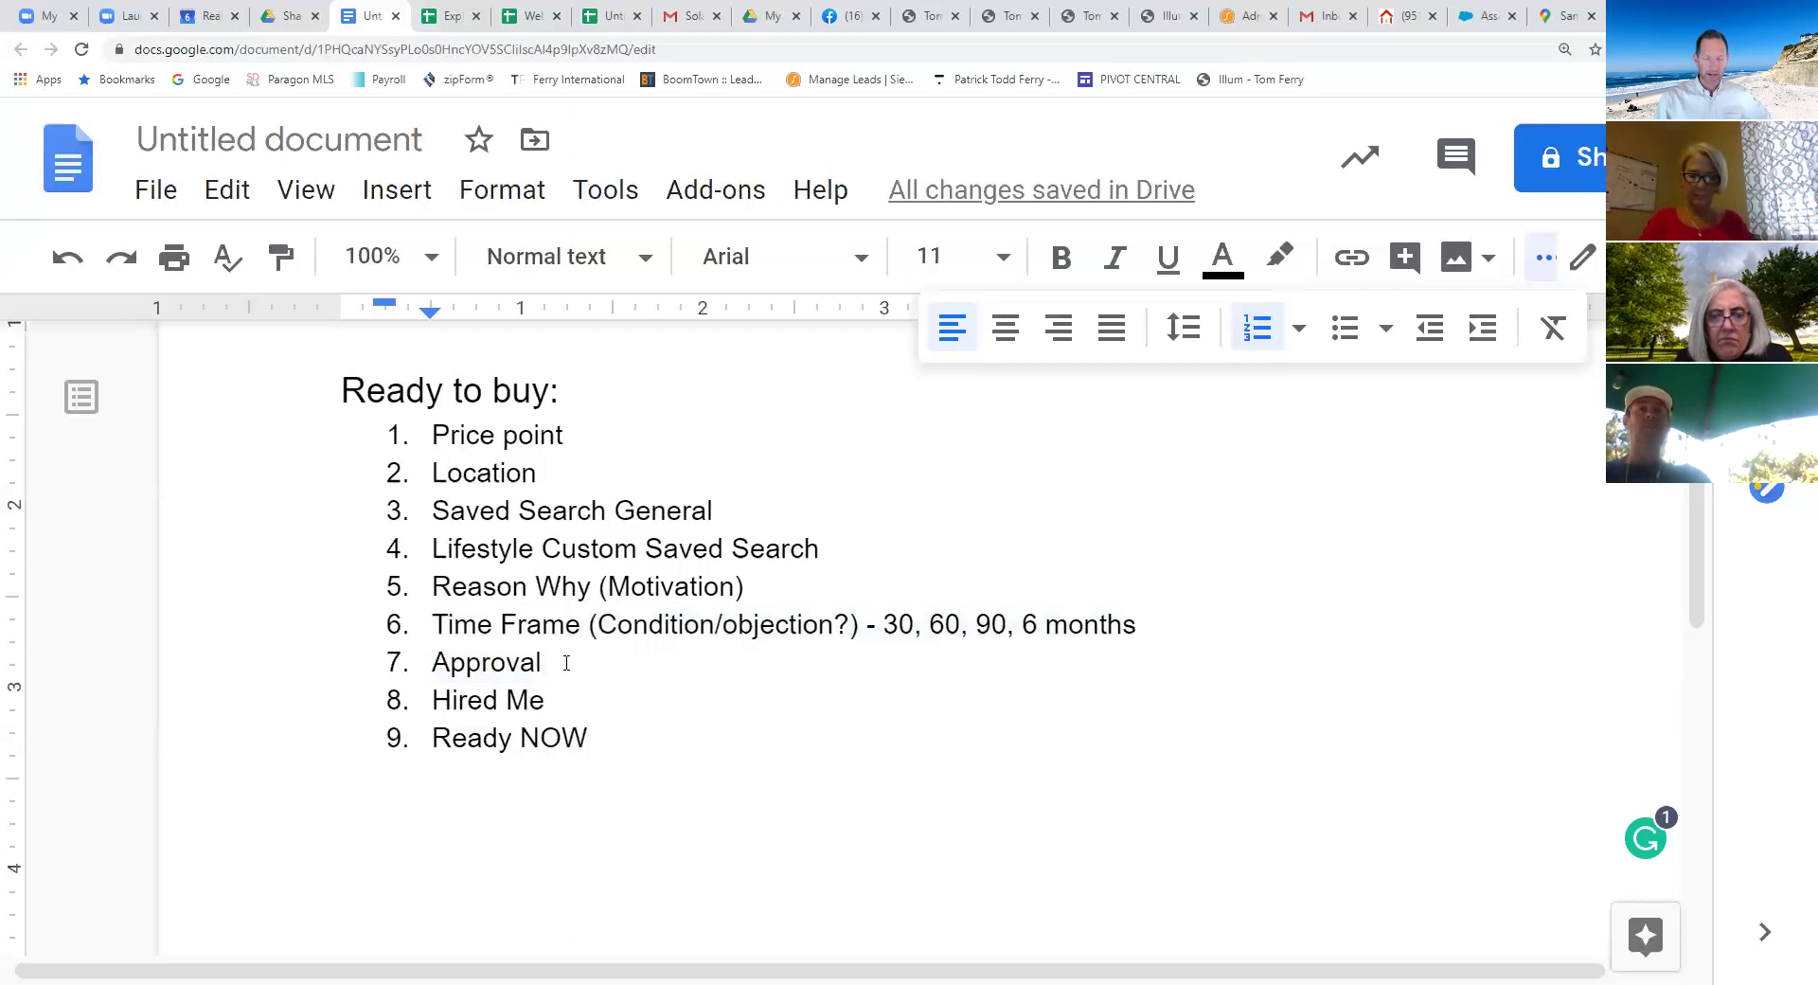
type("from")
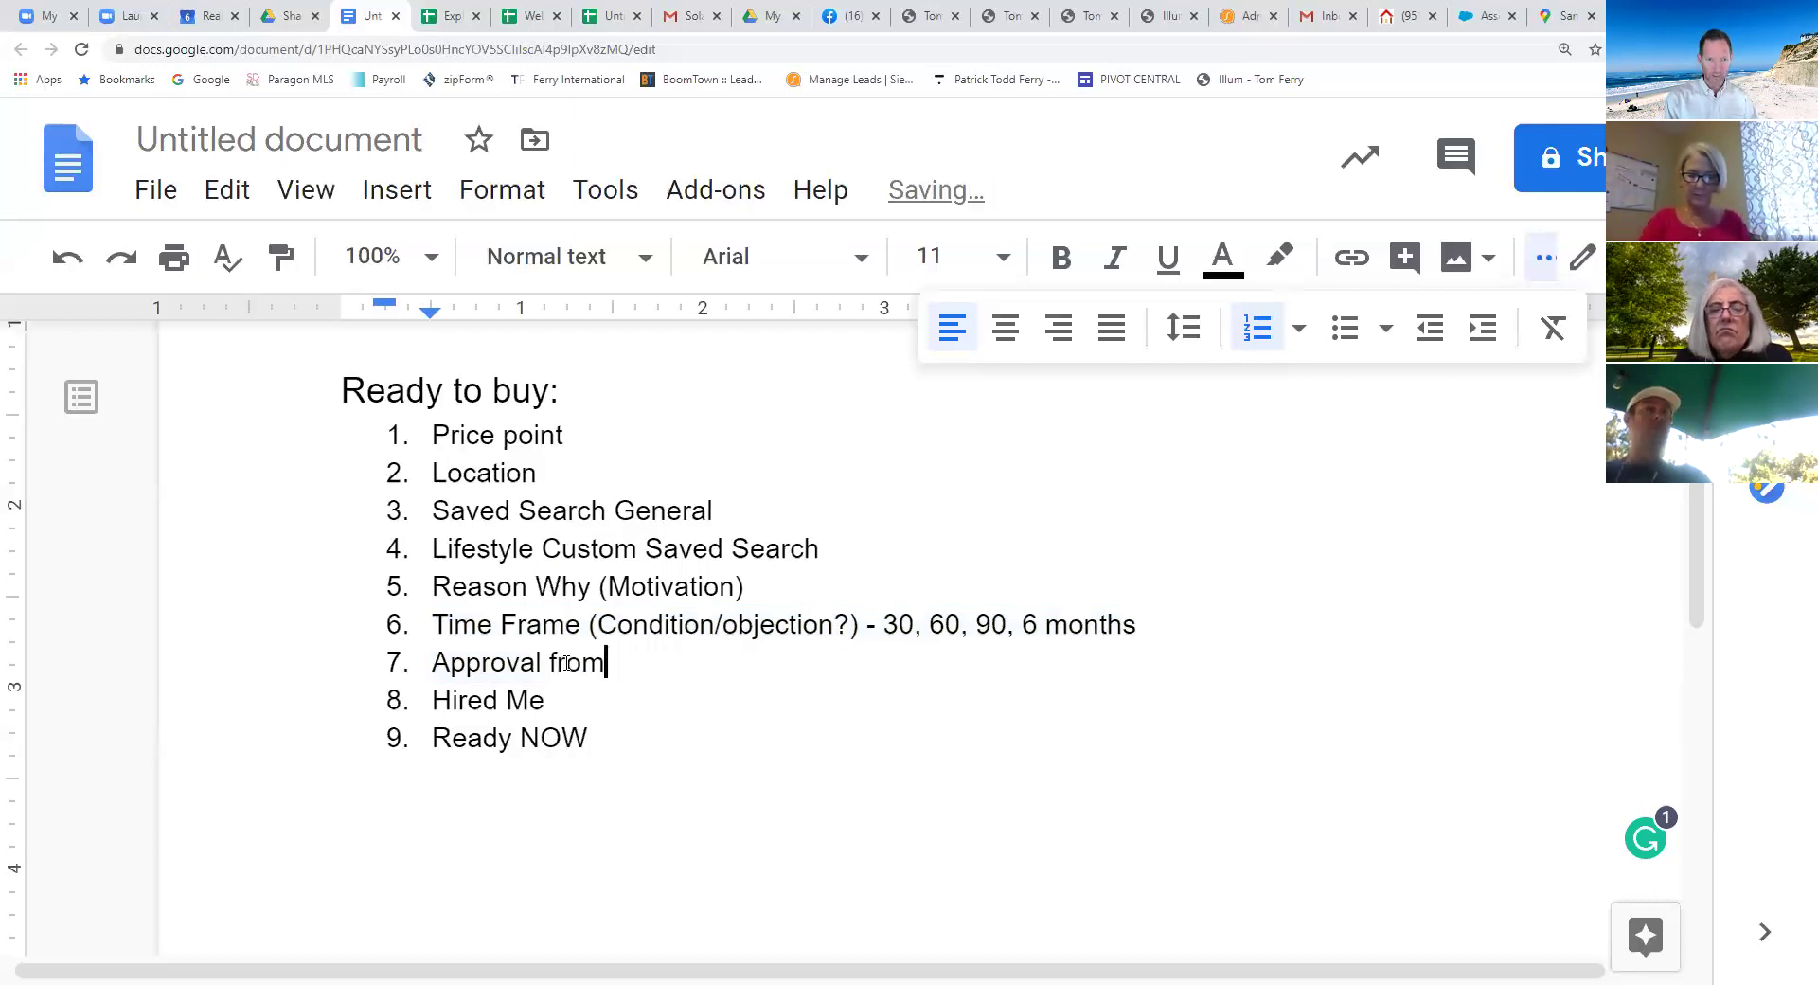
type(" a respect")
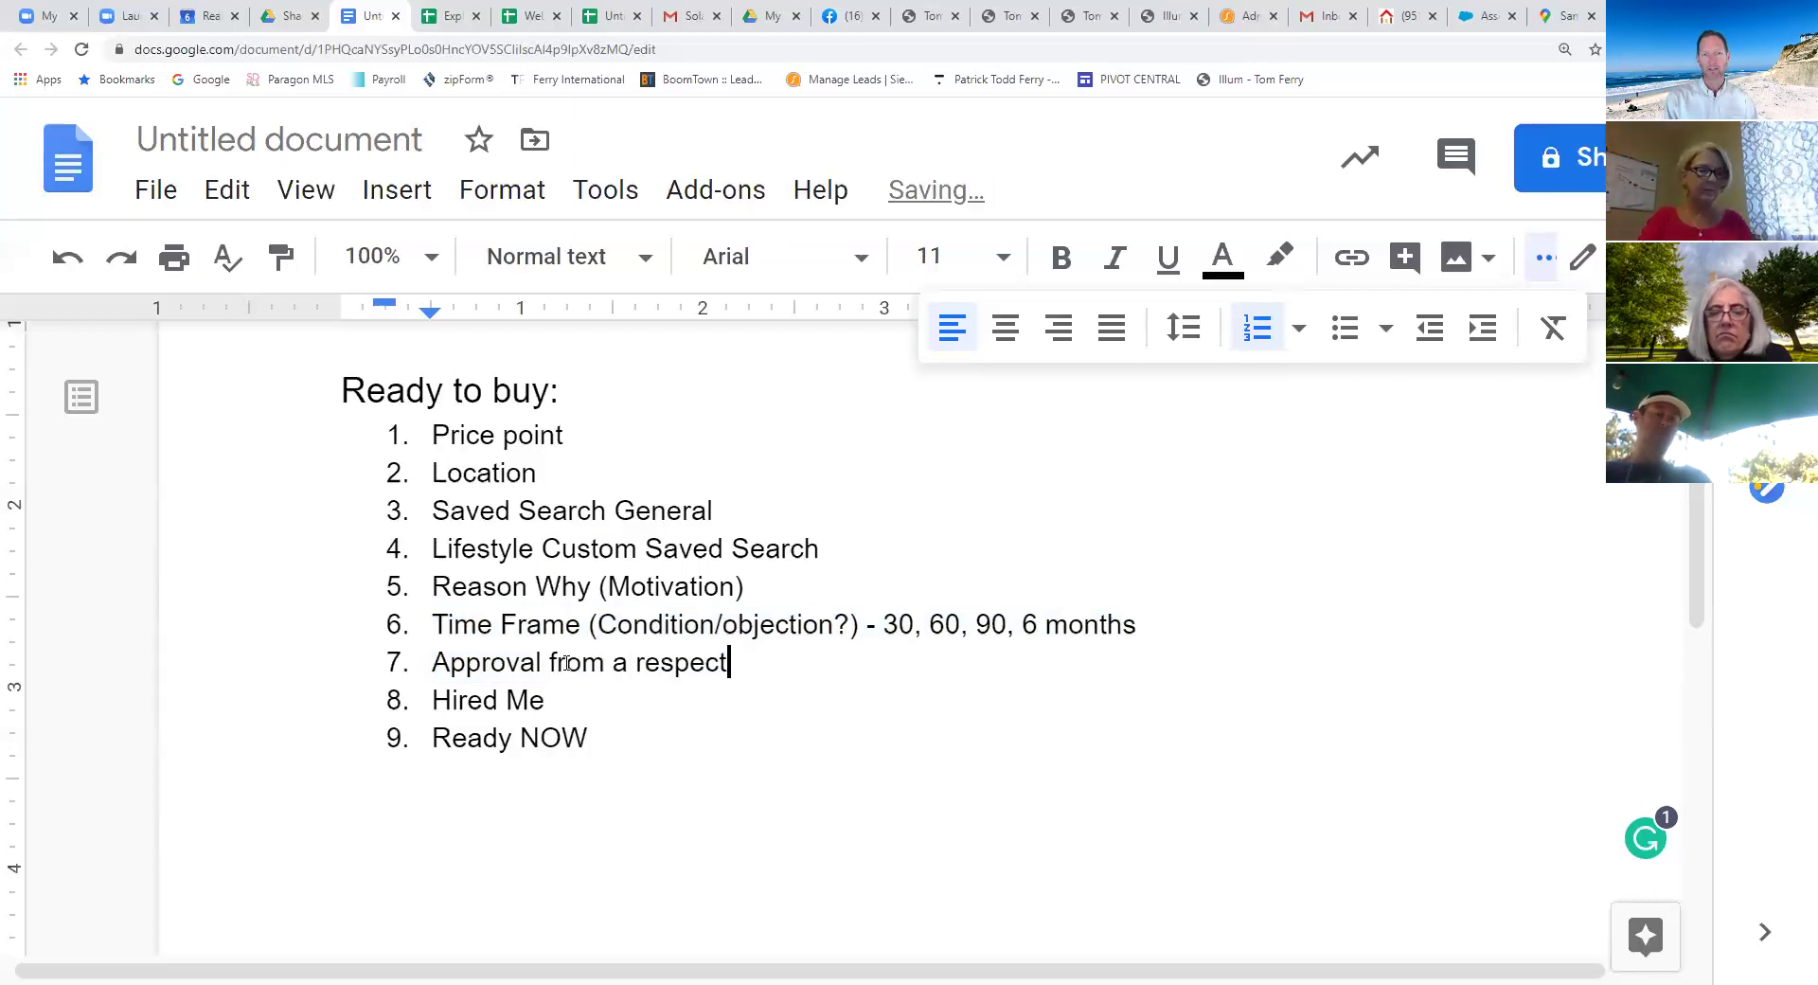
type(" loan")
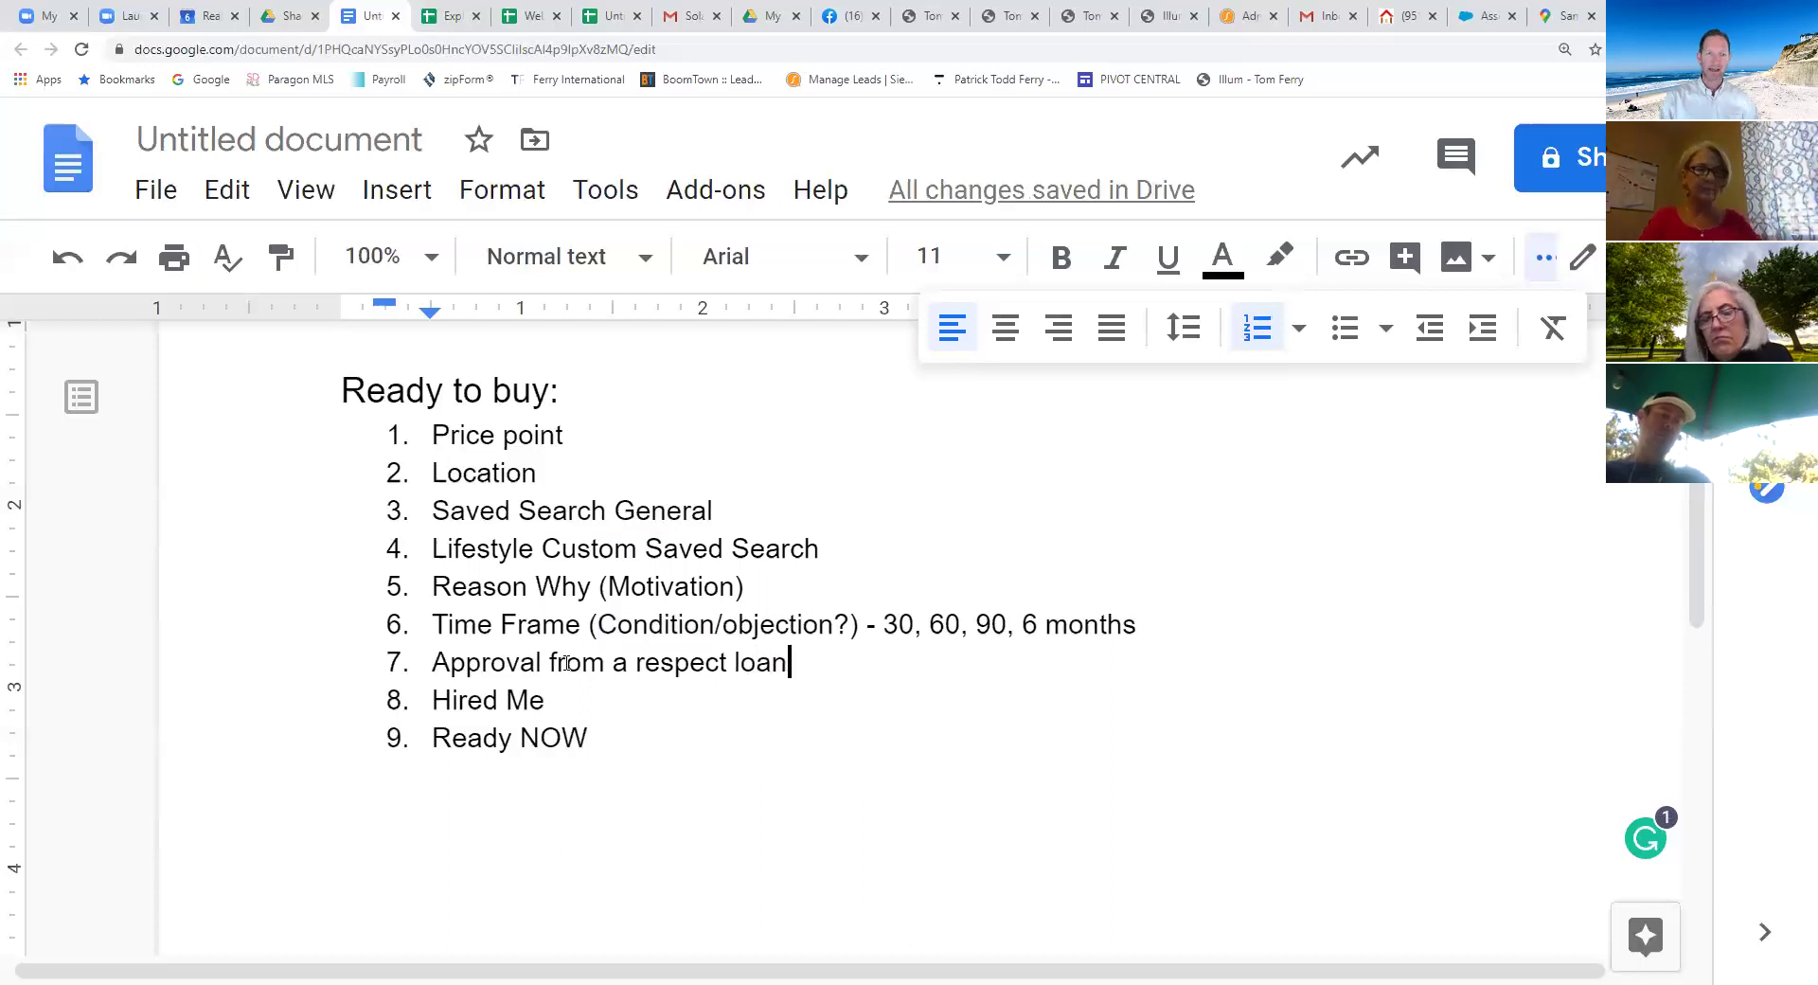
type("/")
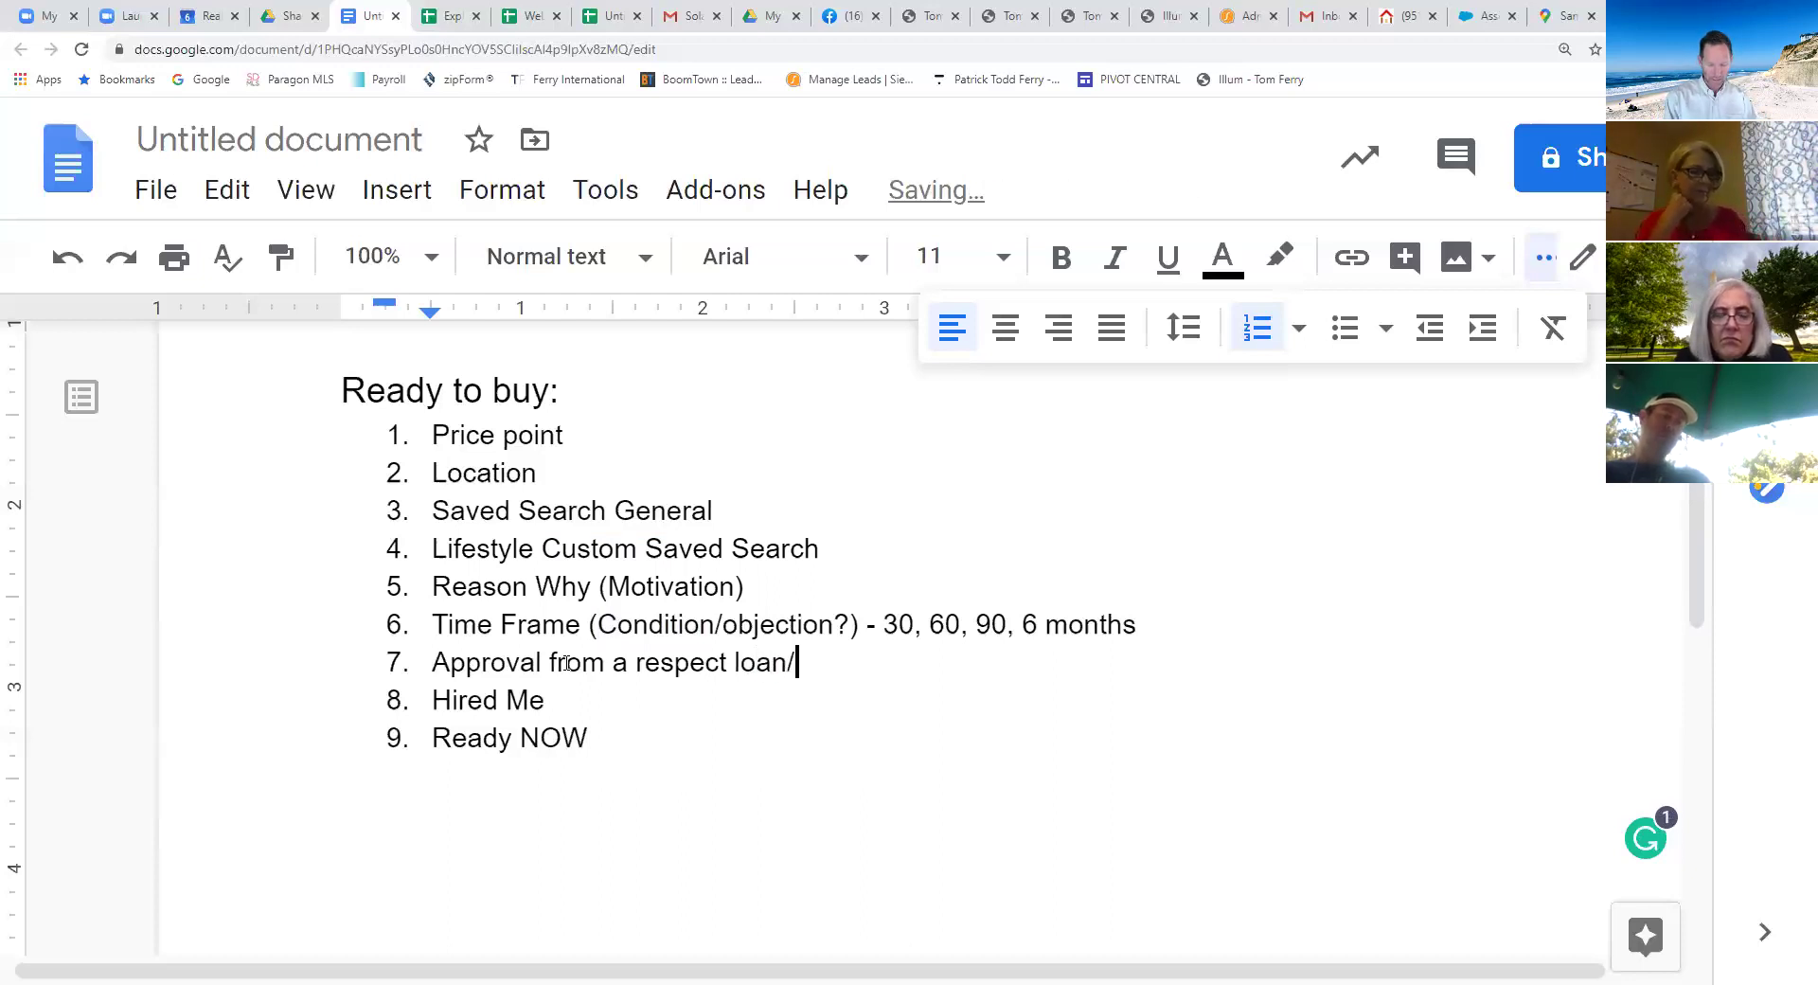
type("under-written")
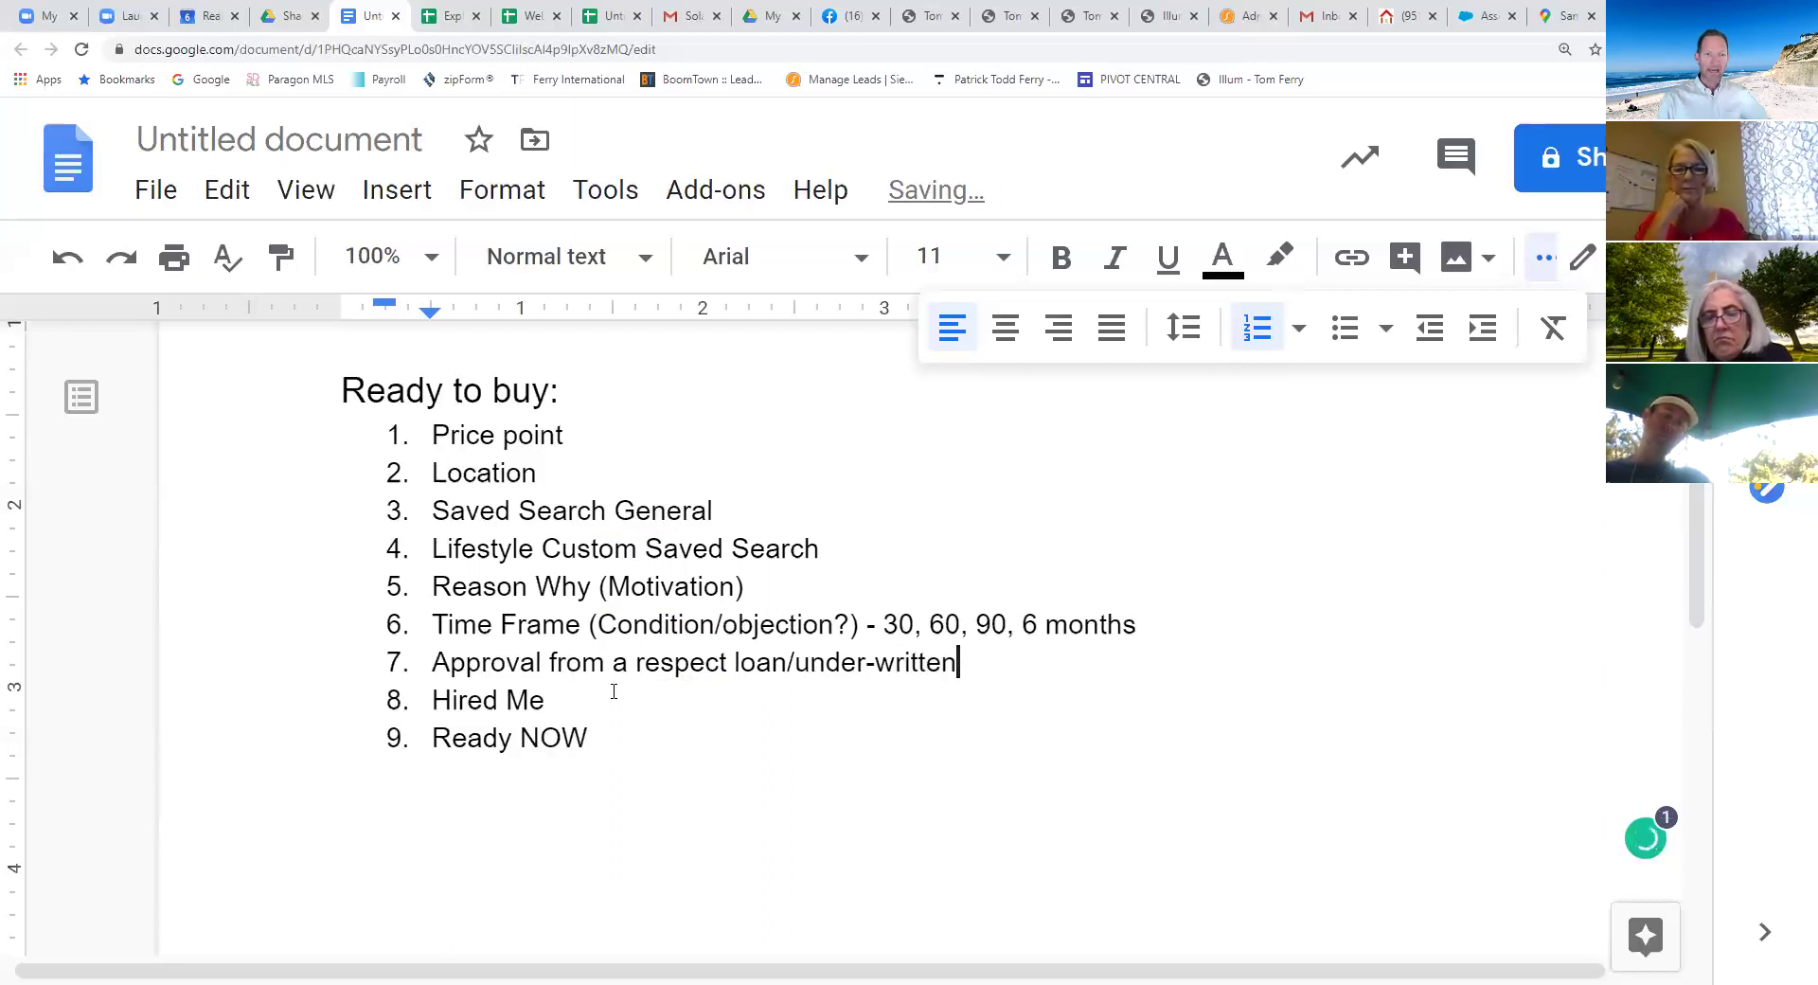
left_click(589, 703)
Step: Append 'as their agent' to the 'Hired Me' item
type("a")
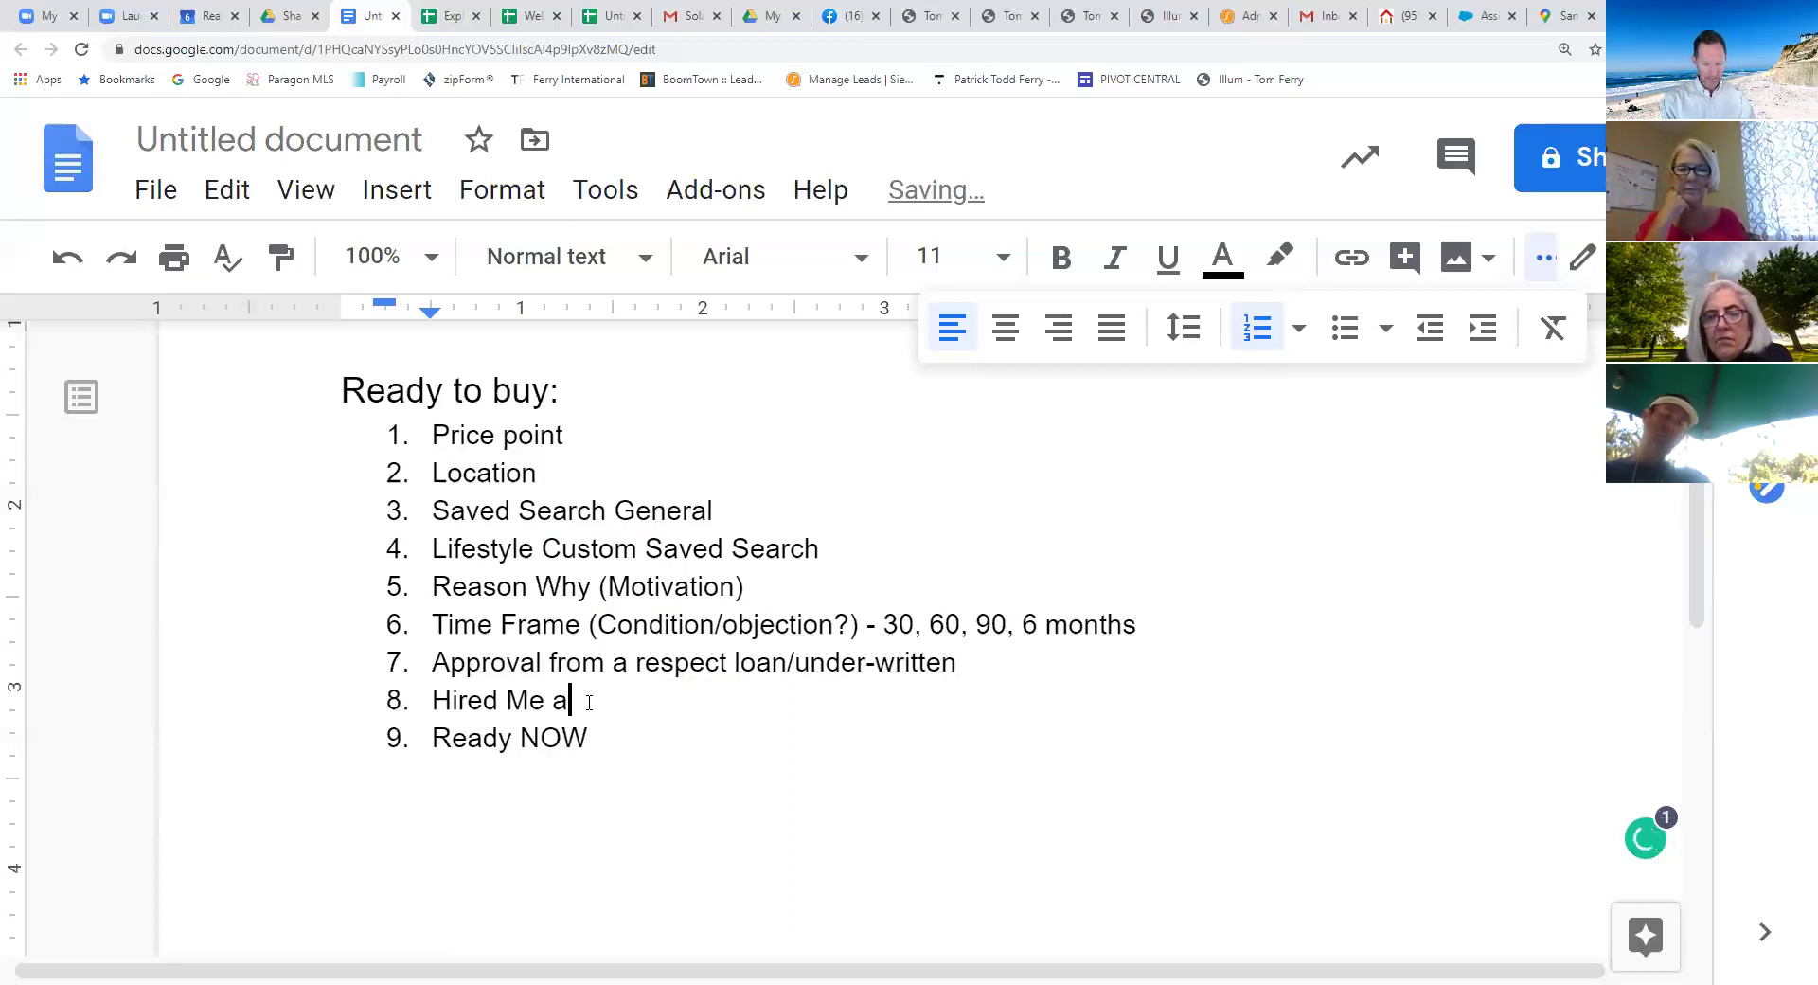
type("s their agent")
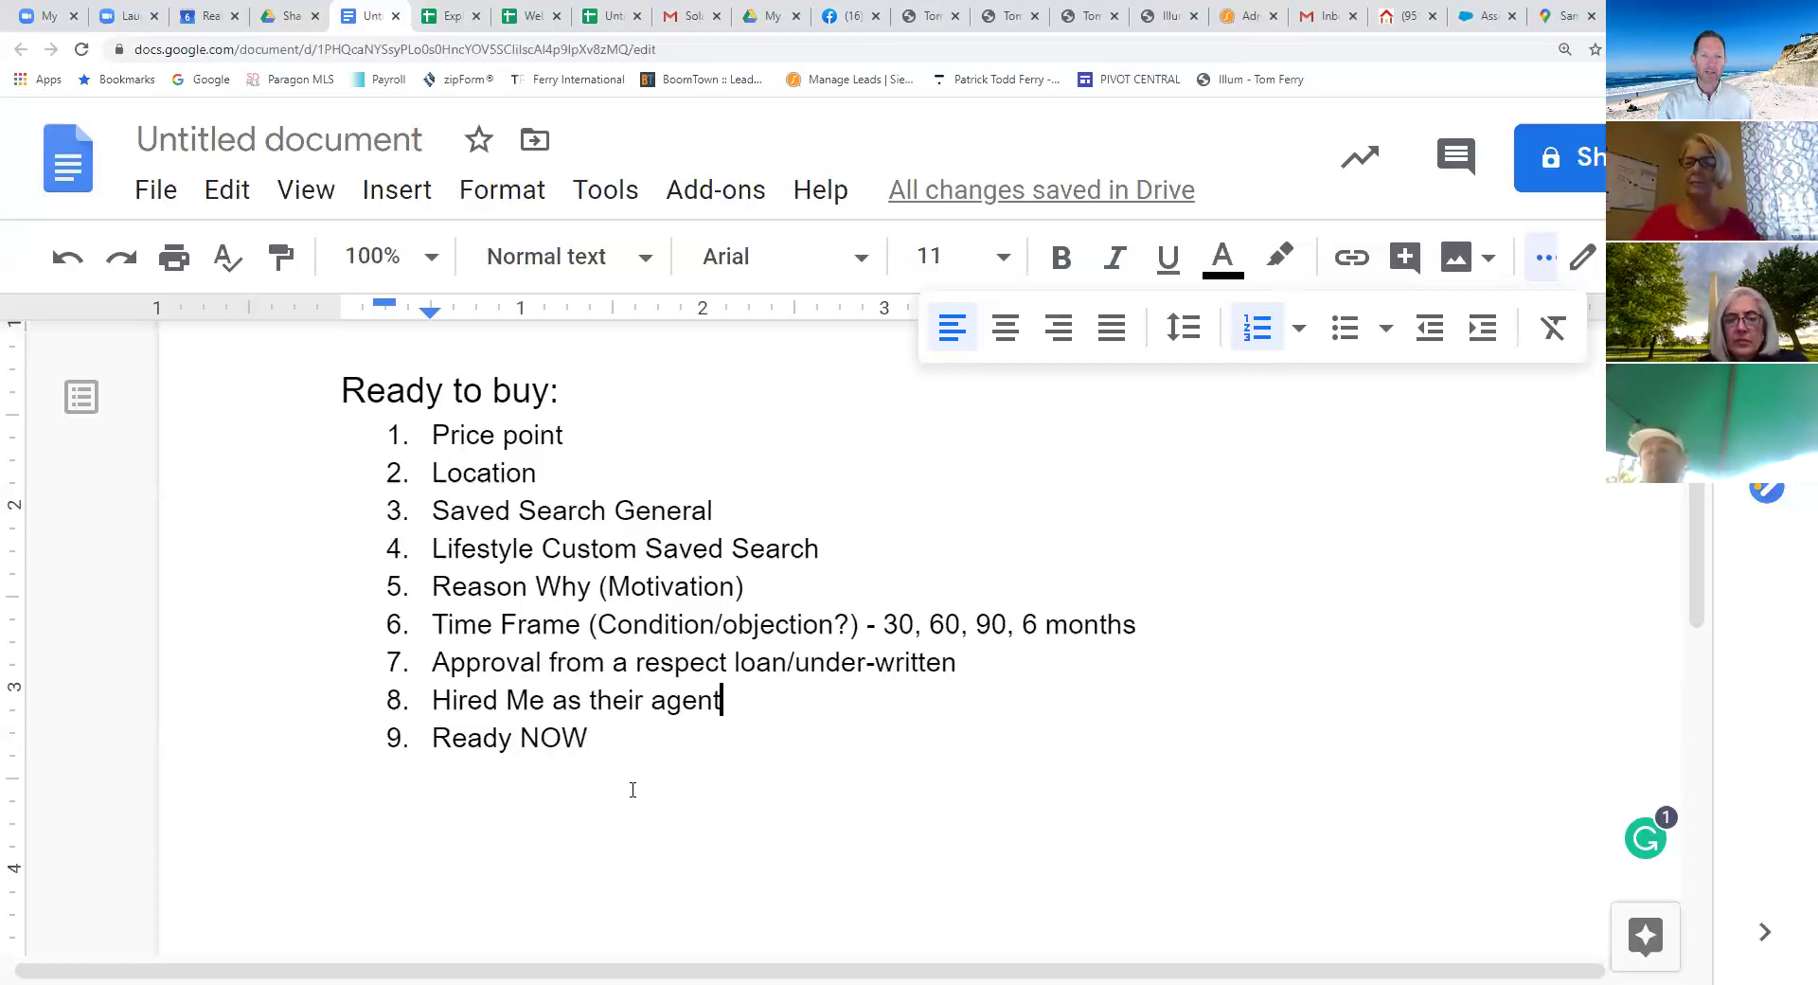
left_click_drag(614, 701, 575, 645)
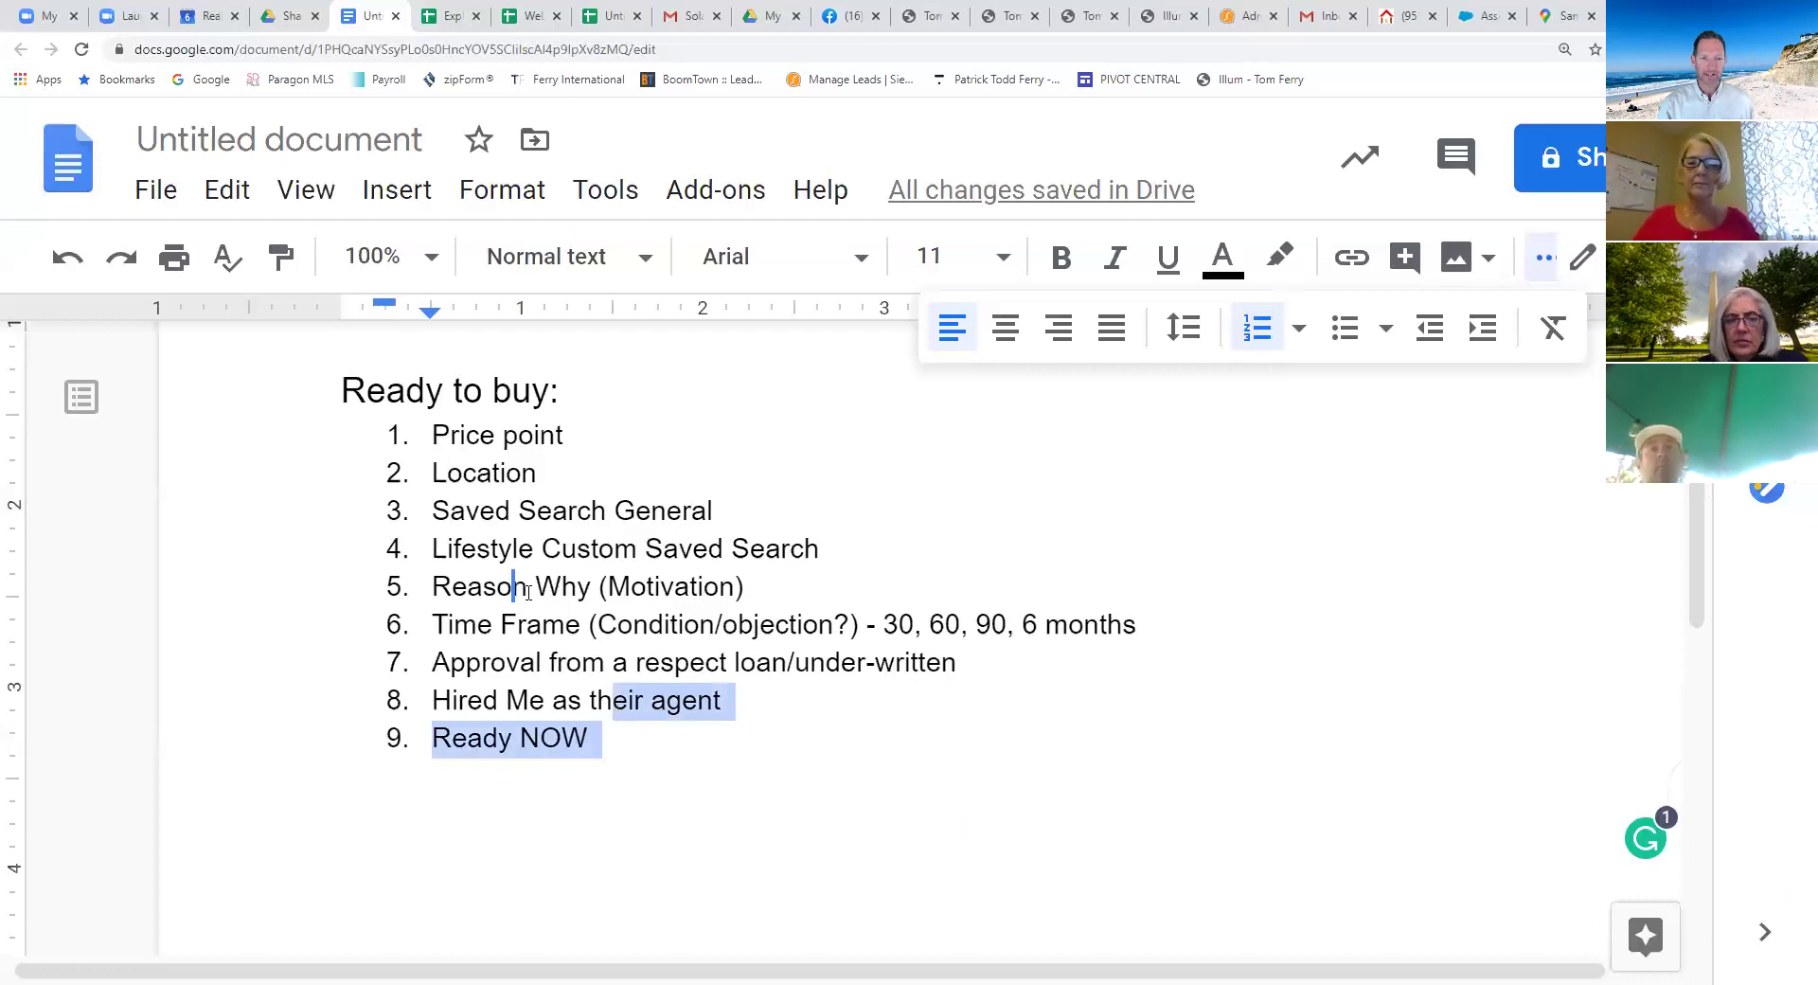
left_click(636, 753)
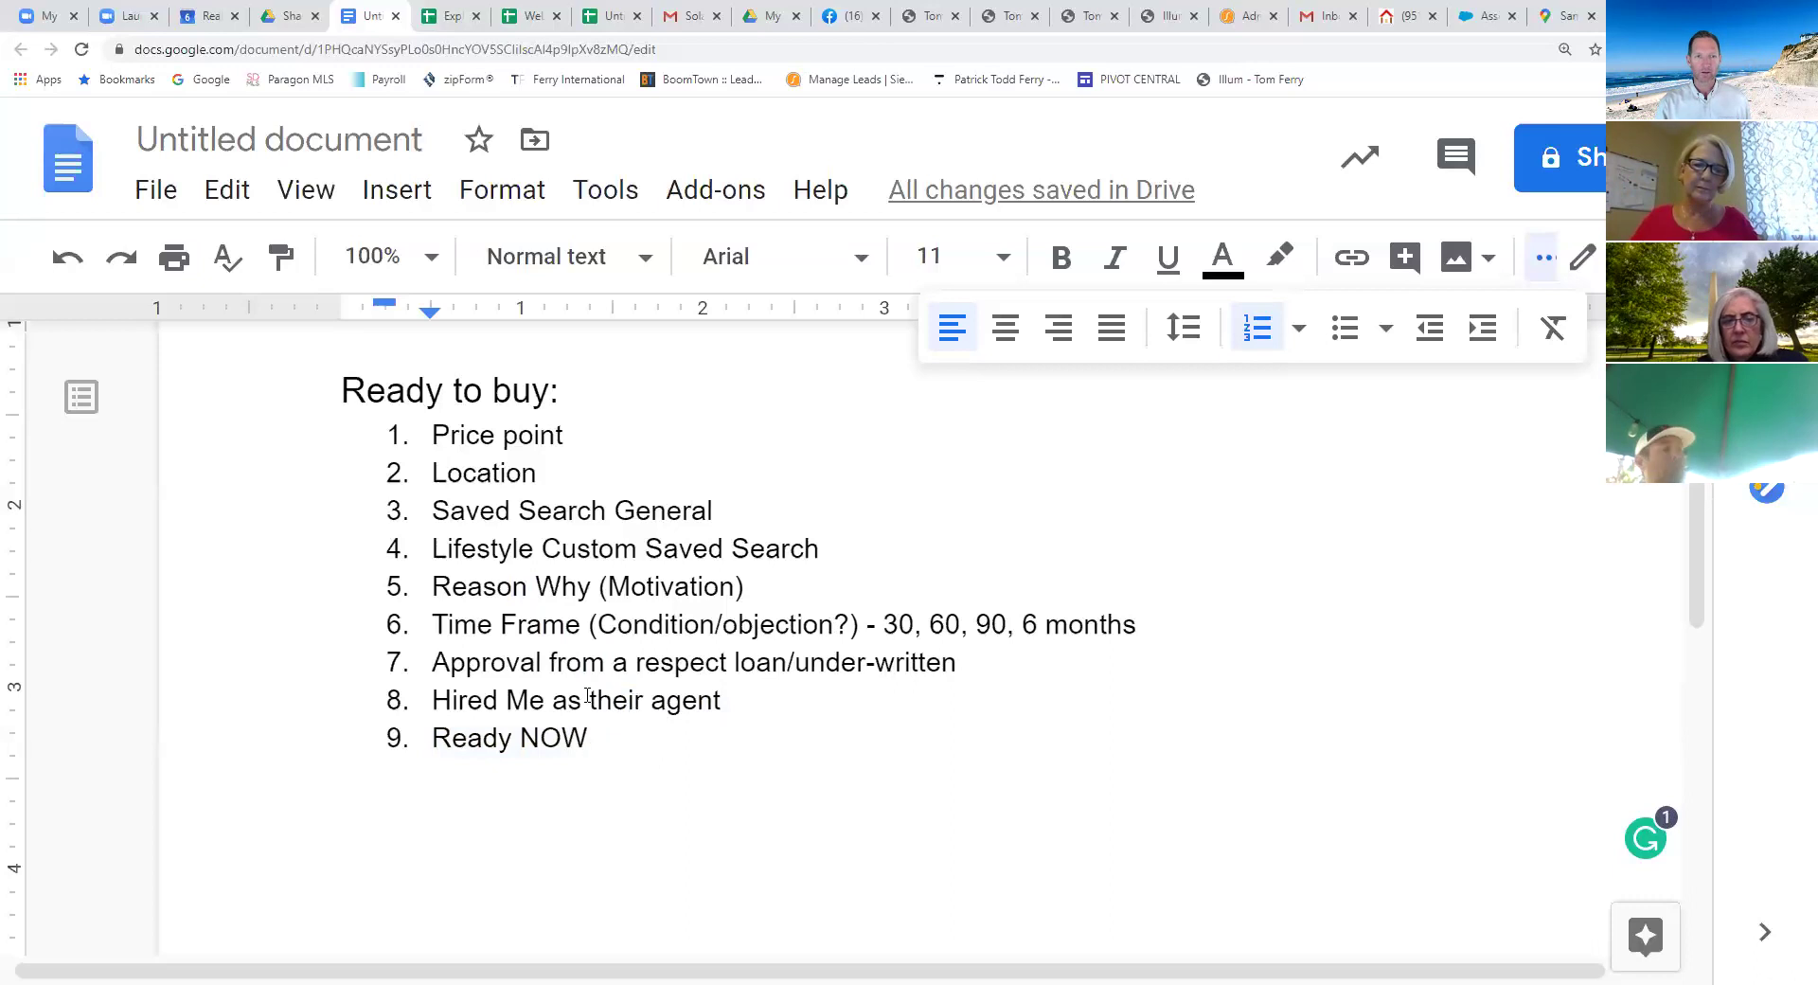
key("Return")
key("Return")
key("Return")
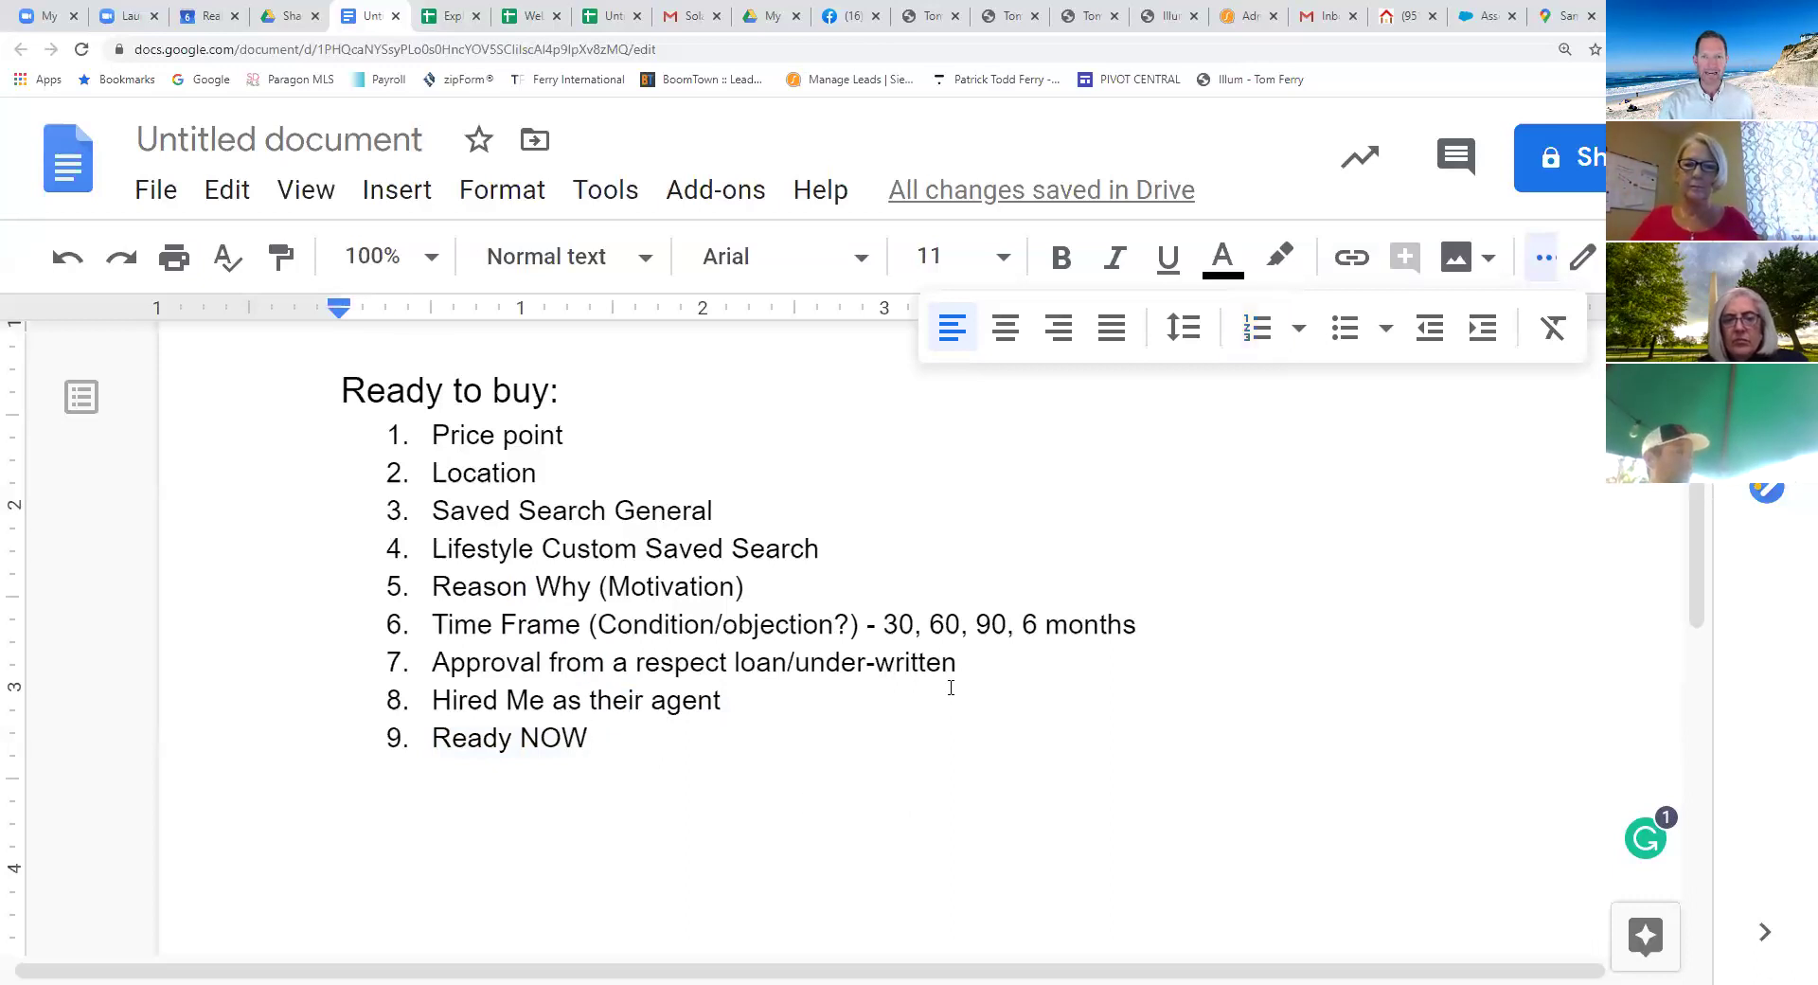
left_click(960, 711)
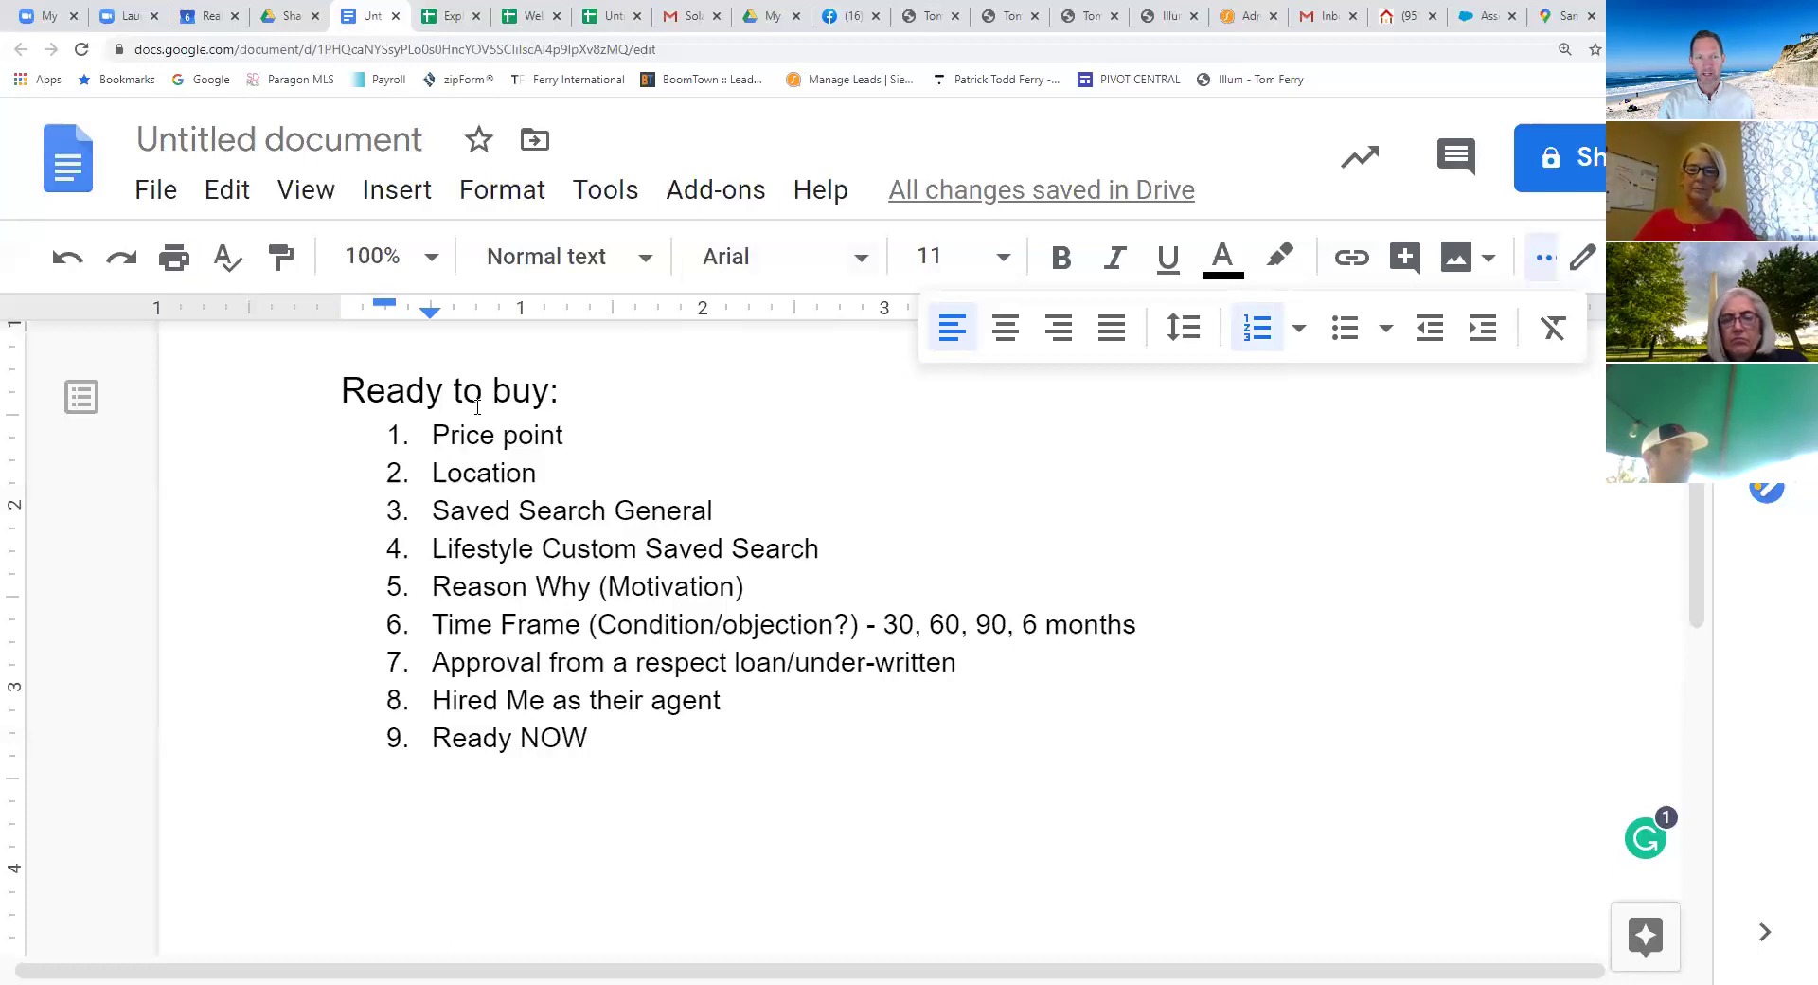
left_click_drag(433, 435, 606, 631)
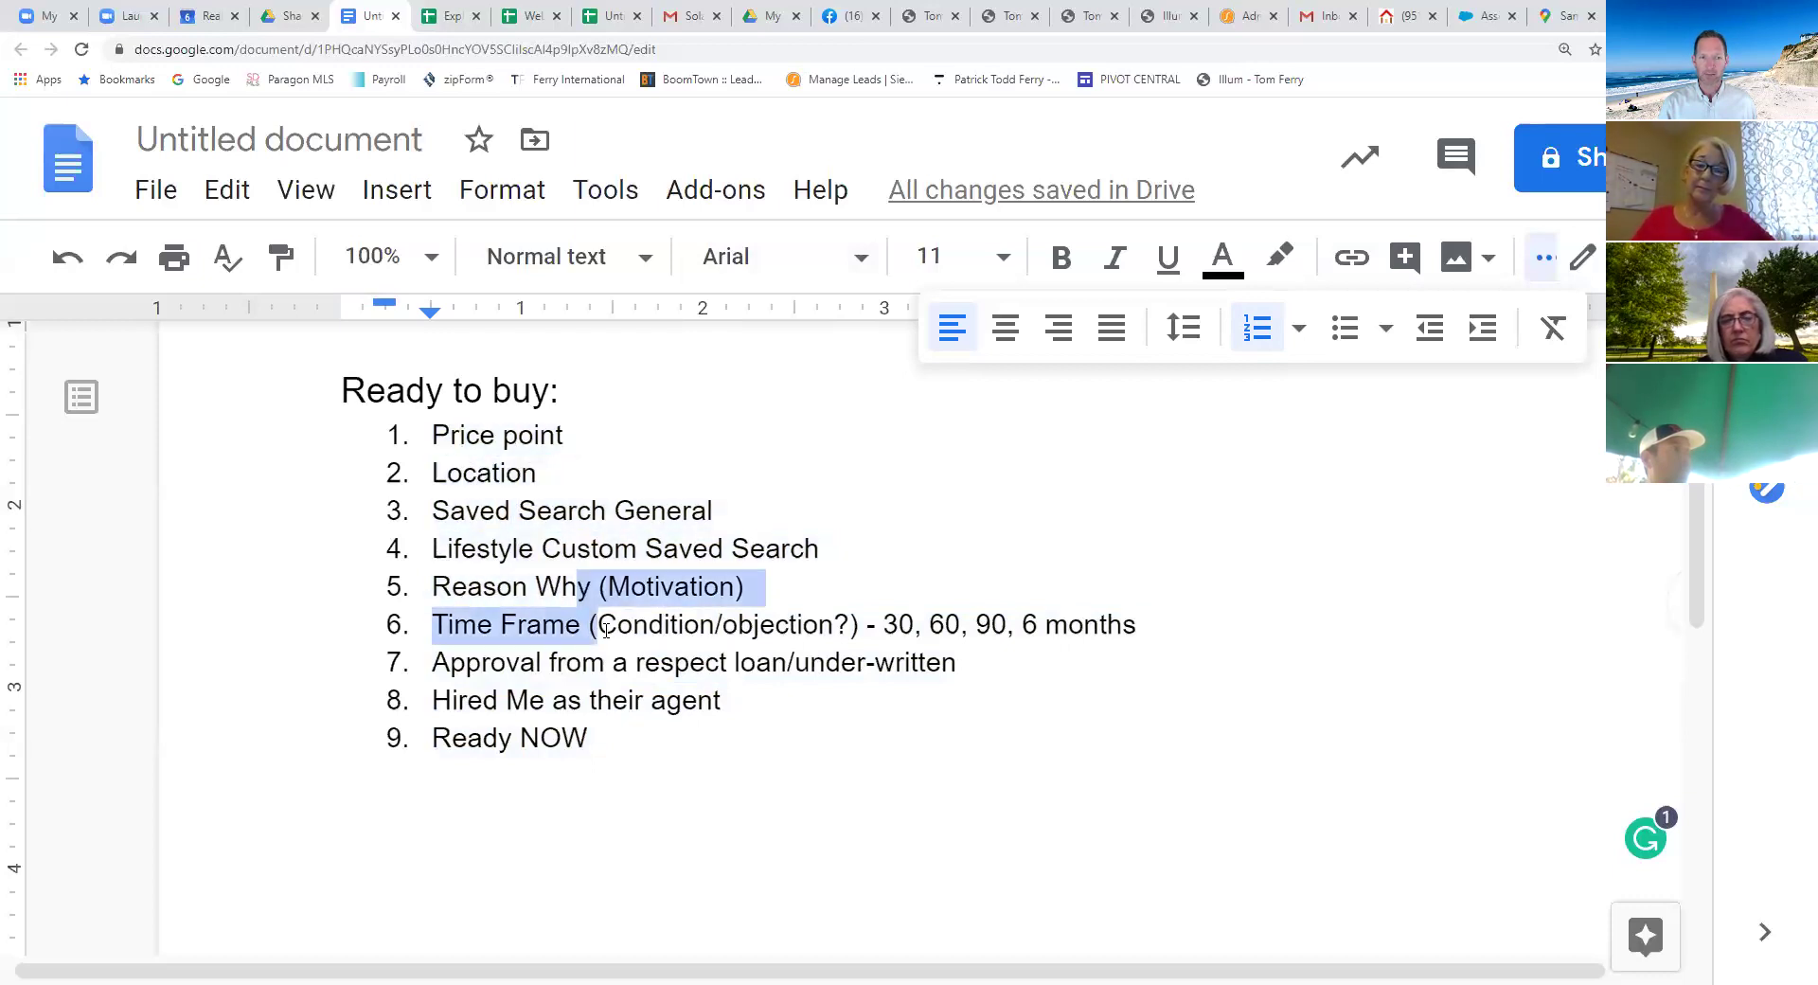
left_click_drag(713, 731, 636, 650)
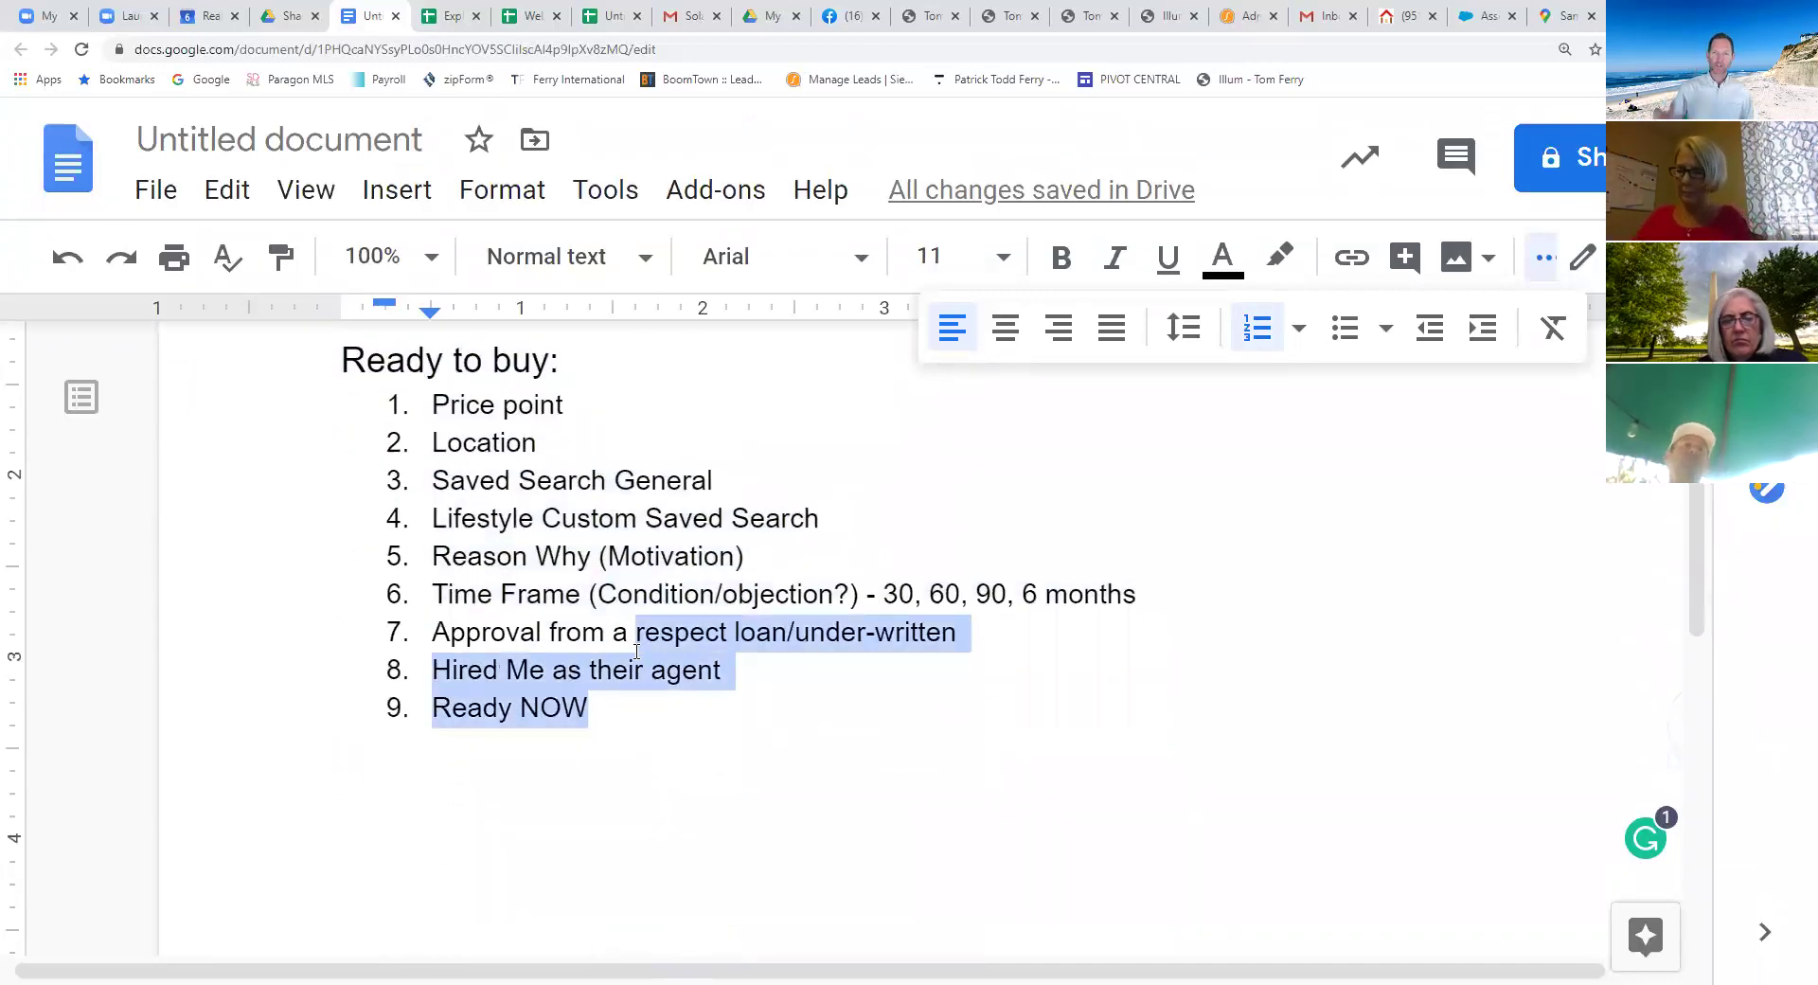